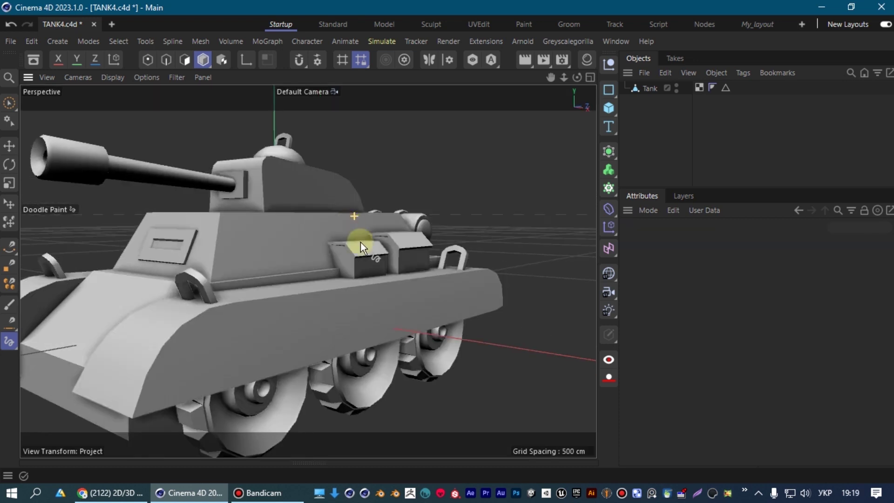
- Orbit and zoom the Perspective view in close to the tank's hull front and wheels
mouse_move(401, 300)
alt+mouse_down()
mouse_move(417, 294)
mouse_move(421, 279)
alt+mouse_up()
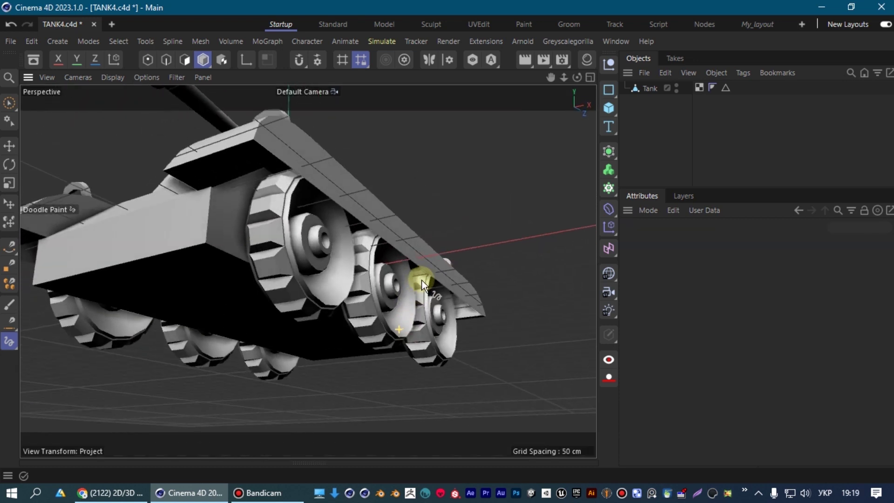
scroll(390, 222, up, 5)
mouse_move(392, 221)
alt+mouse_down()
mouse_move(378, 203)
mouse_move(409, 186)
mouse_move(445, 206)
mouse_move(446, 242)
mouse_move(437, 239)
mouse_move(450, 205)
alt+mouse_up()
scroll(446, 241, down, 5)
- Draw white Doodle Paint arrow strokes over the viewport around the tank, then zoom to review them
drag(393, 163, 424, 181)
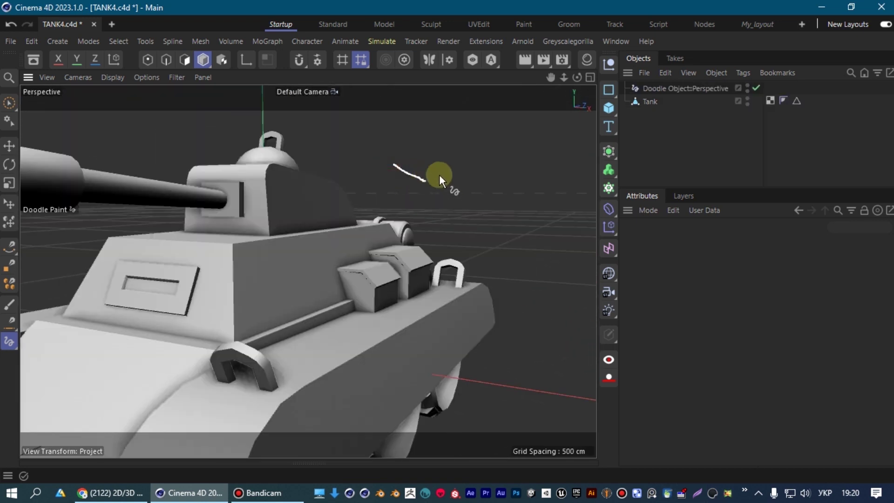
alt+drag(471, 213, 463, 223)
drag(121, 163, 136, 131)
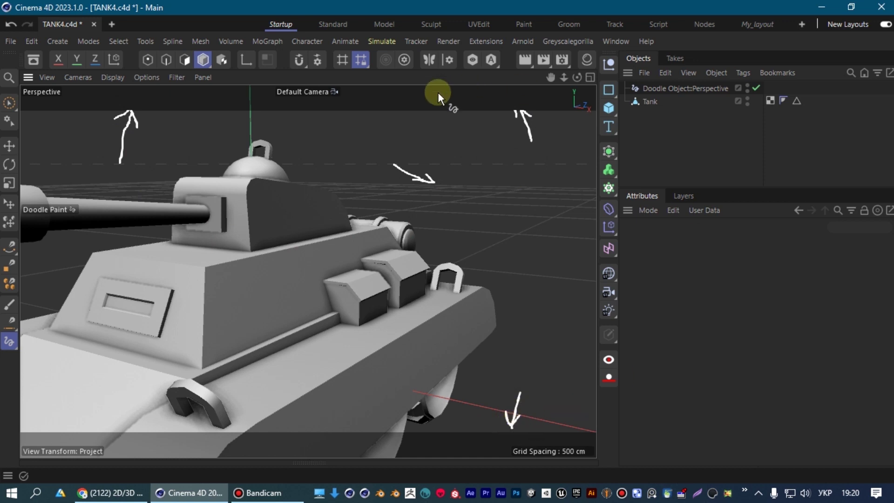
scroll(330, 227, down, 2)
scroll(337, 189, down, 3)
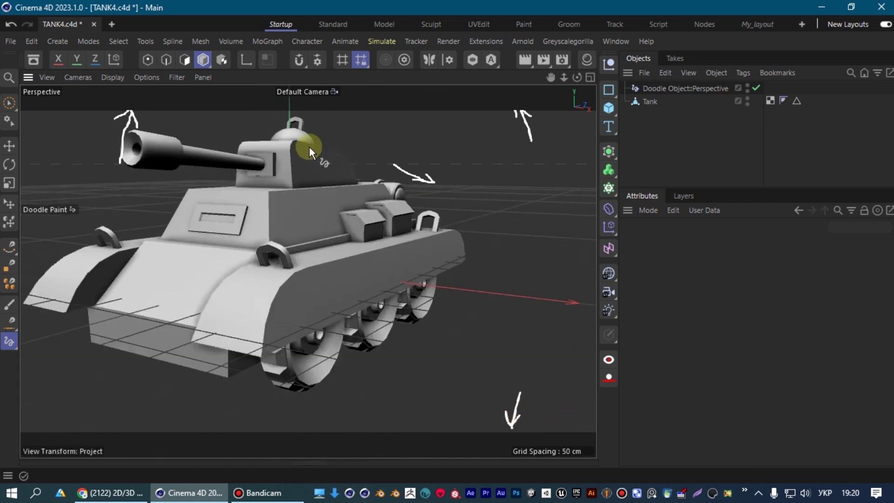
scroll(312, 161, up, 5)
scroll(342, 184, down, 3)
scroll(362, 200, up, 1)
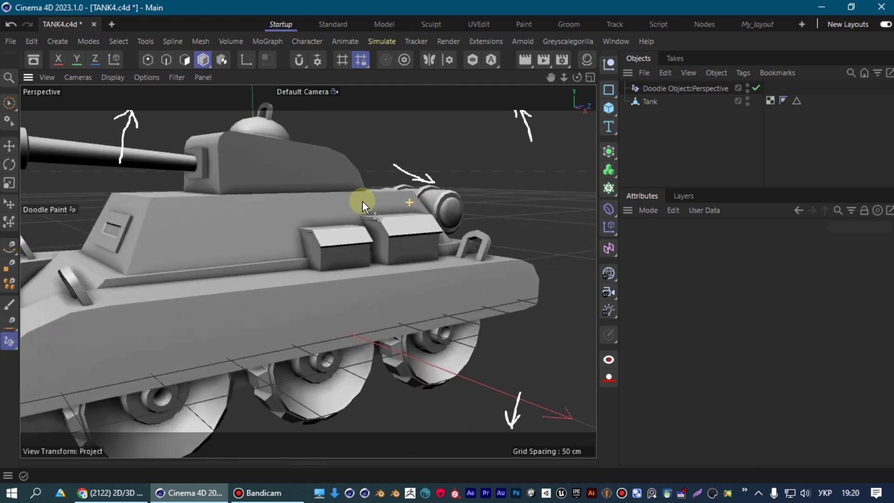
scroll(377, 210, up, 3)
scroll(353, 228, down, 2)
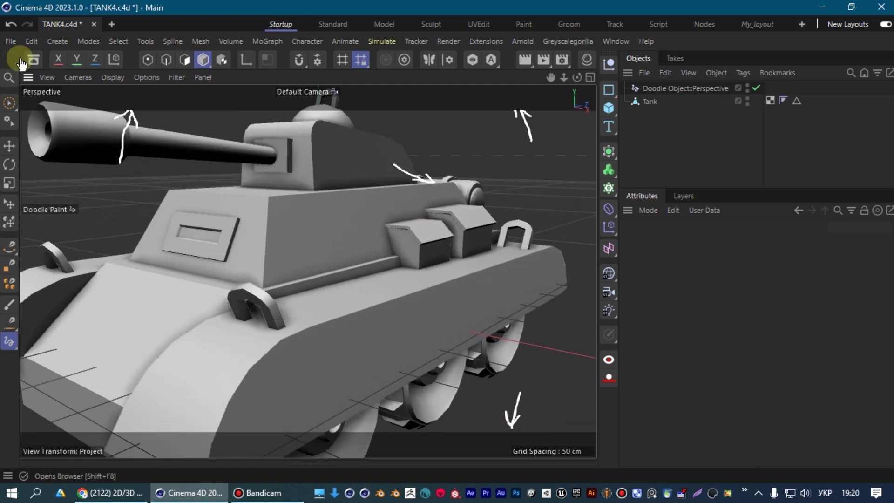
click(179, 77)
- Toggle the World Grid, Horizon and Workplane display filters in the viewport
click(172, 77)
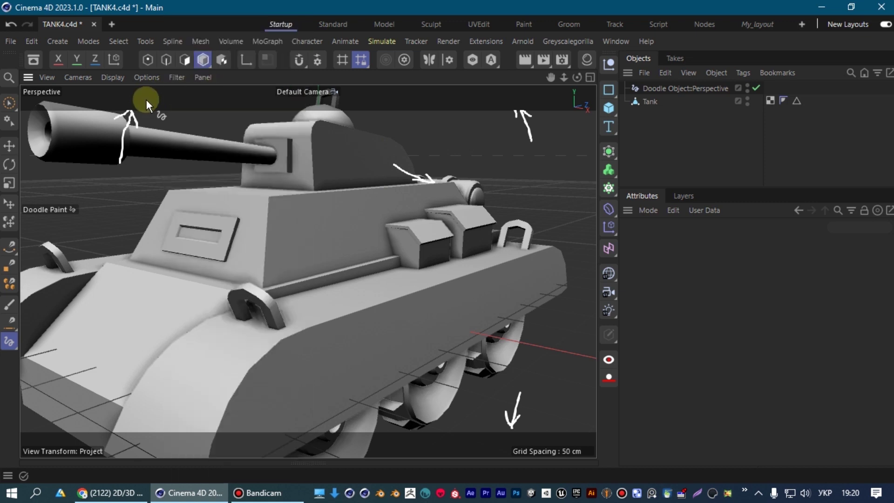
click(178, 77)
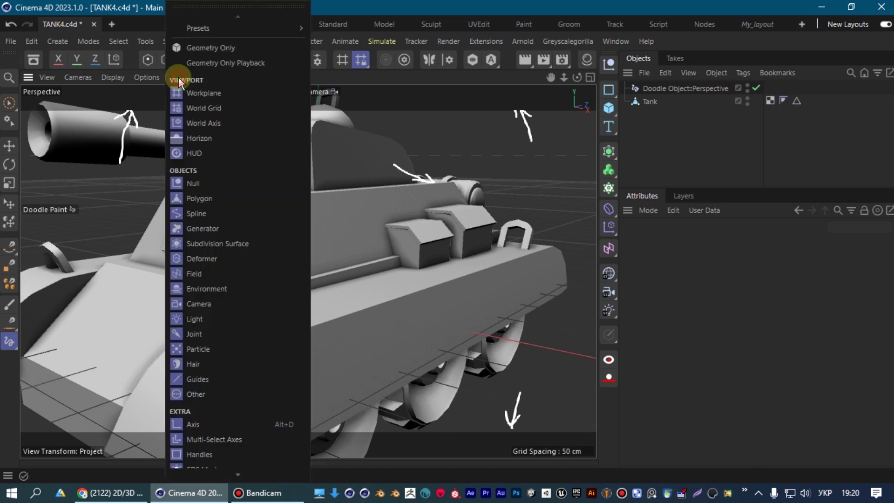
click(197, 107)
click(178, 77)
click(199, 138)
click(177, 78)
click(203, 93)
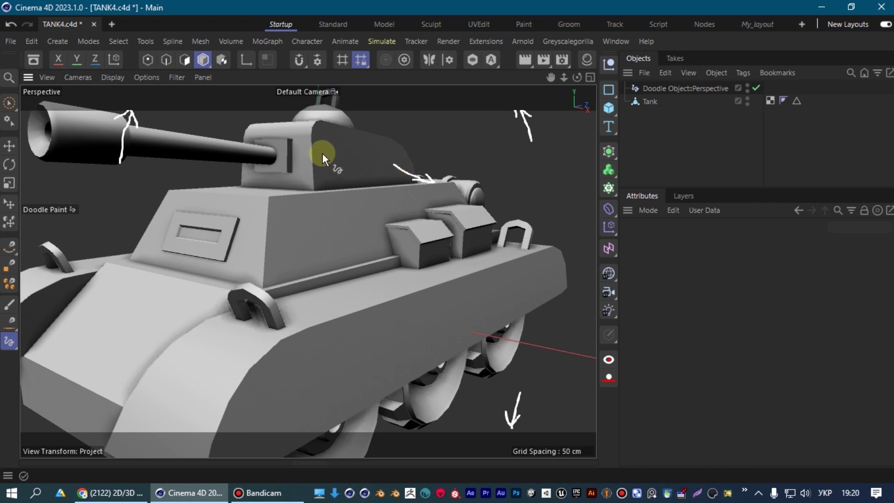
- Hide then restore the World Grid, toggle Workplane, and show the Horizon again
click(178, 76)
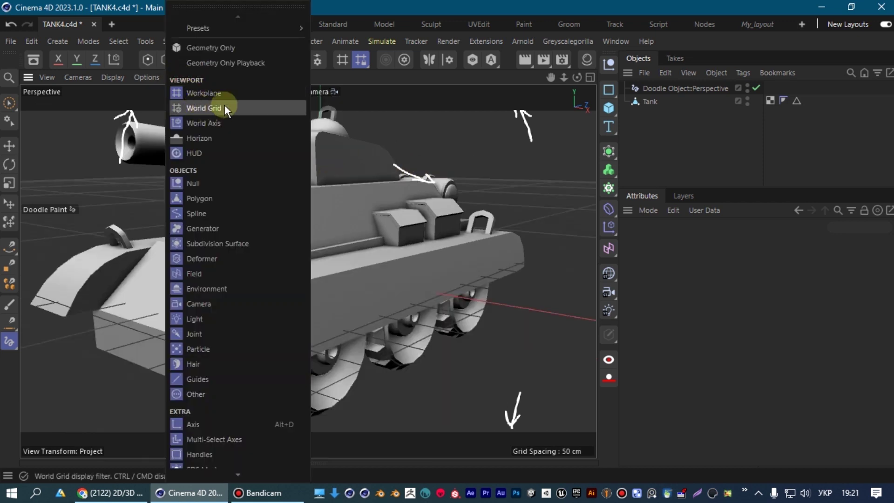
click(205, 108)
click(176, 76)
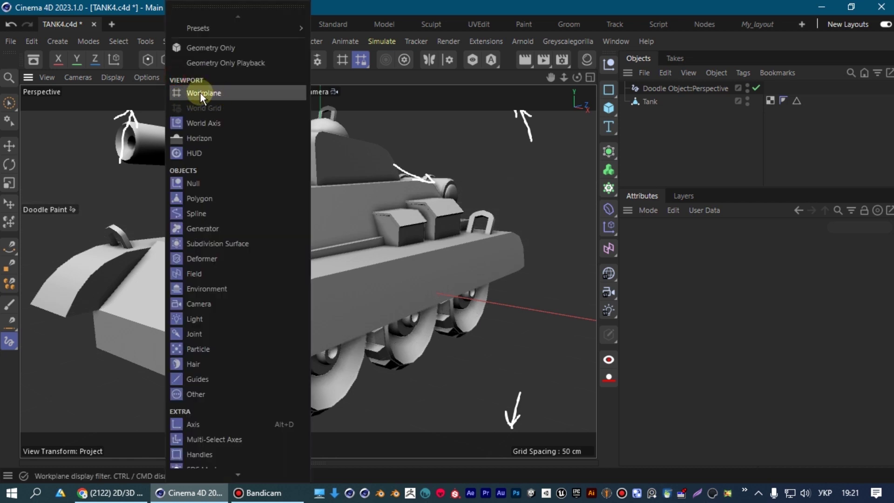
click(203, 93)
click(176, 76)
click(193, 108)
click(176, 76)
click(200, 136)
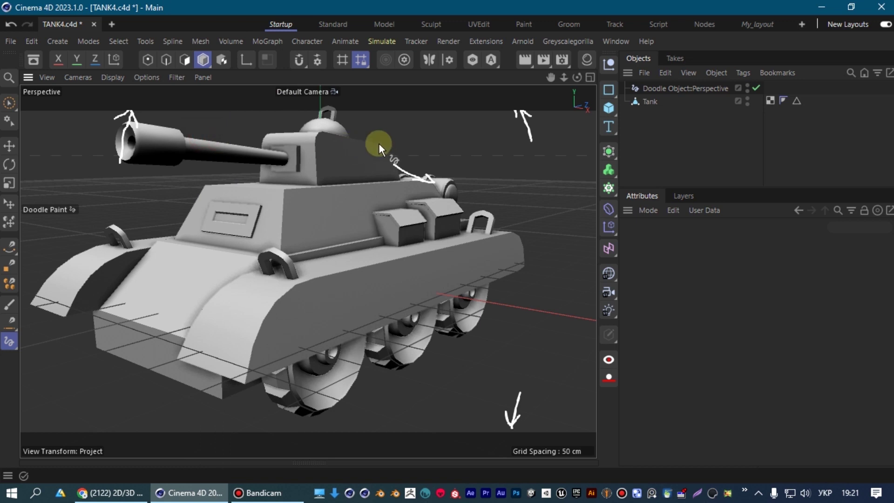
mouse_move(373, 141)
alt+mouse_down()
mouse_move(348, 162)
mouse_move(367, 167)
mouse_move(374, 153)
alt+mouse_up()
- Set the viewport filter to Geometry Only so just the tank shows, and orbit around it
click(176, 76)
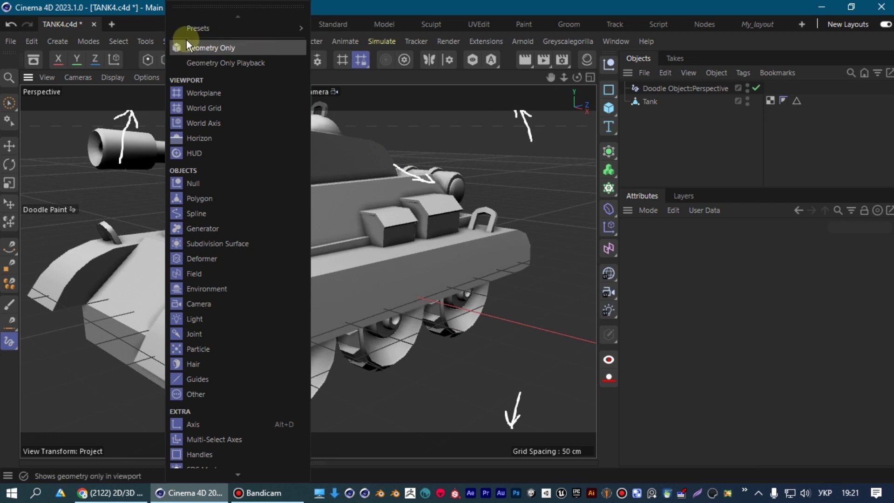
click(218, 48)
mouse_move(343, 162)
alt+mouse_down()
mouse_move(315, 209)
mouse_move(340, 249)
alt+mouse_up()
mouse_move(307, 201)
alt+mouse_down()
mouse_move(214, 205)
mouse_move(347, 211)
mouse_move(340, 198)
mouse_move(314, 197)
alt+mouse_up()
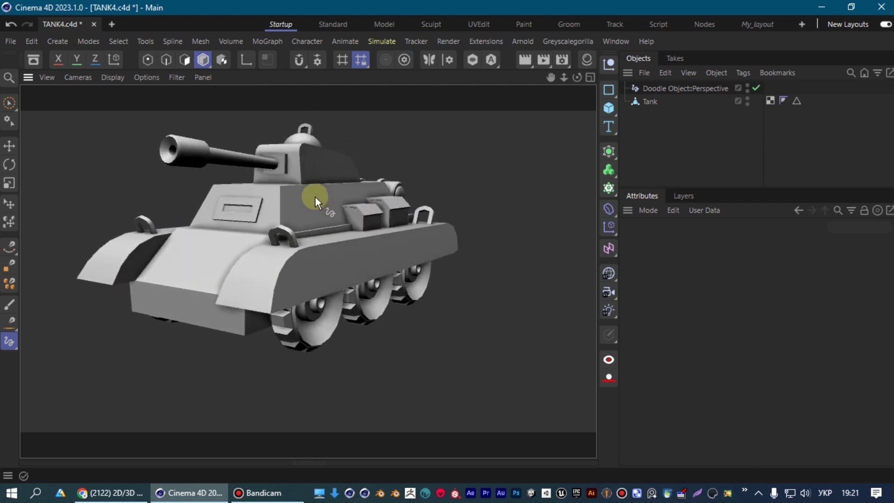
scroll(300, 213, up, 1)
scroll(300, 213, up, 1)
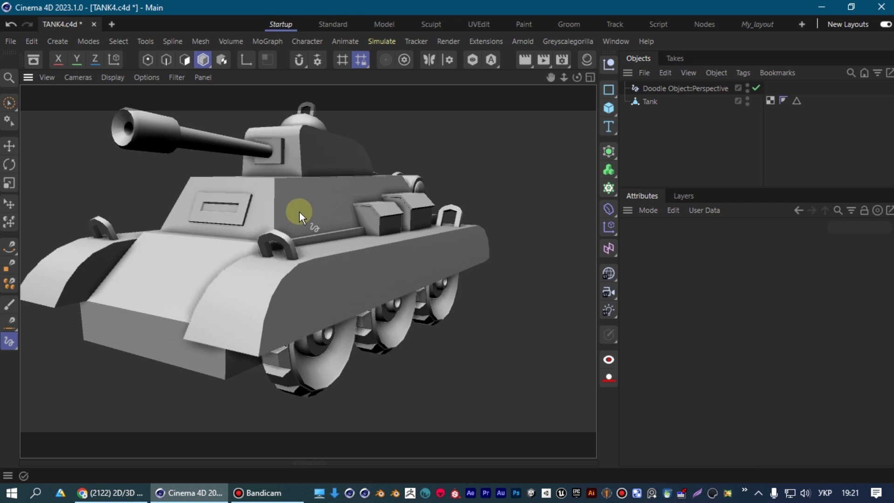
scroll(303, 207, up, 1)
mouse_move(306, 205)
alt+mouse_down()
mouse_move(331, 211)
mouse_move(401, 192)
mouse_move(412, 162)
mouse_move(416, 190)
alt+mouse_up()
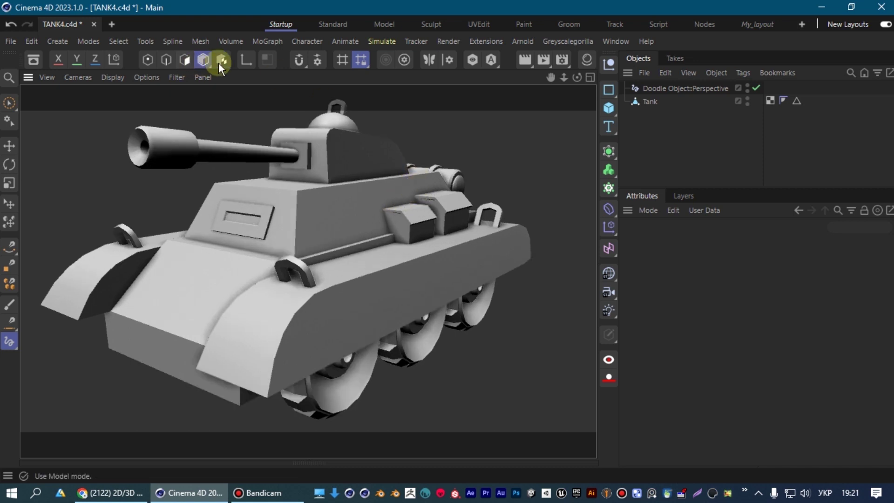
click(177, 77)
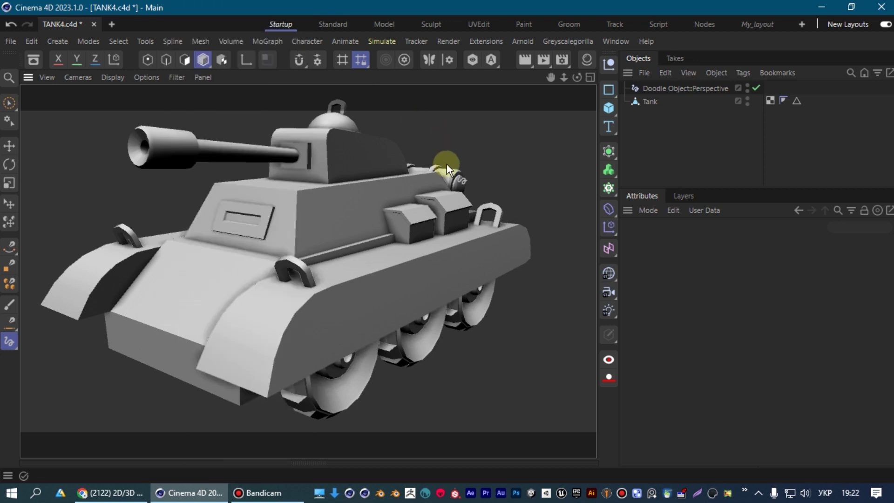
scroll(441, 157, down, 3)
scroll(413, 158, down, 2)
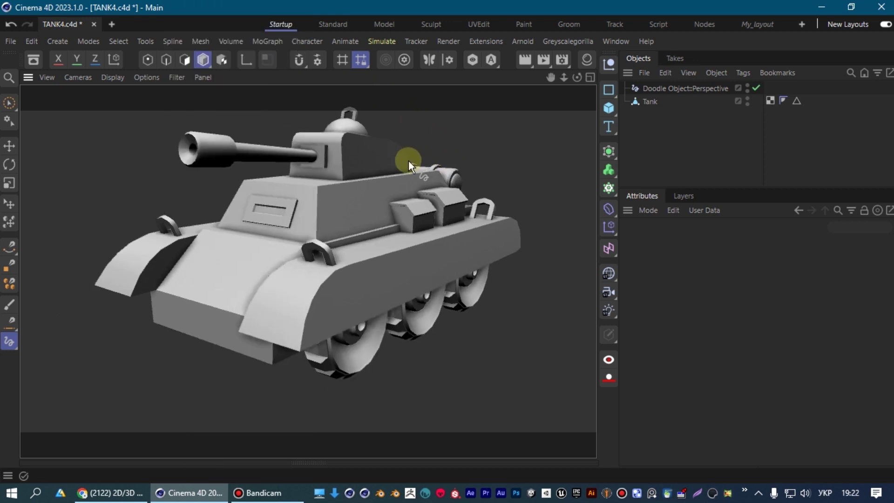
scroll(376, 191, down, 1)
mouse_move(376, 192)
alt+mouse_down()
mouse_move(375, 203)
mouse_move(451, 216)
alt+mouse_up()
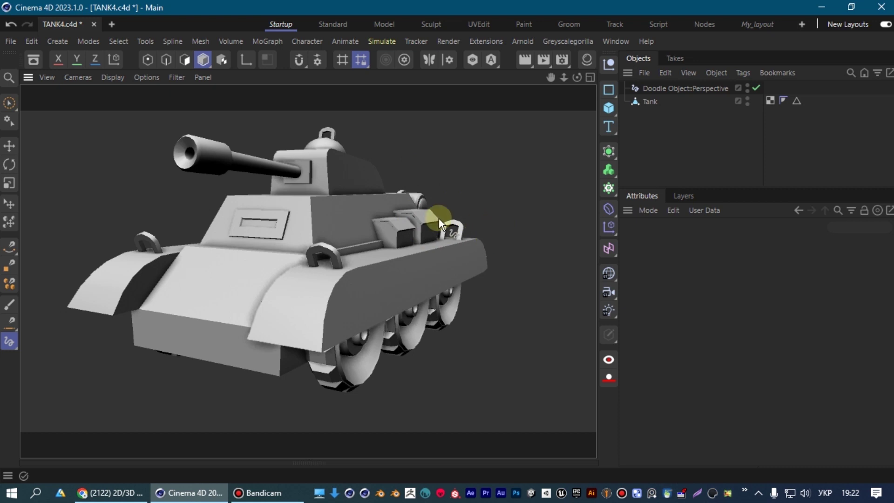
- Turn off Geometry Only to restore grid and doodles, then draw another arrow above the tank
click(609, 359)
click(177, 77)
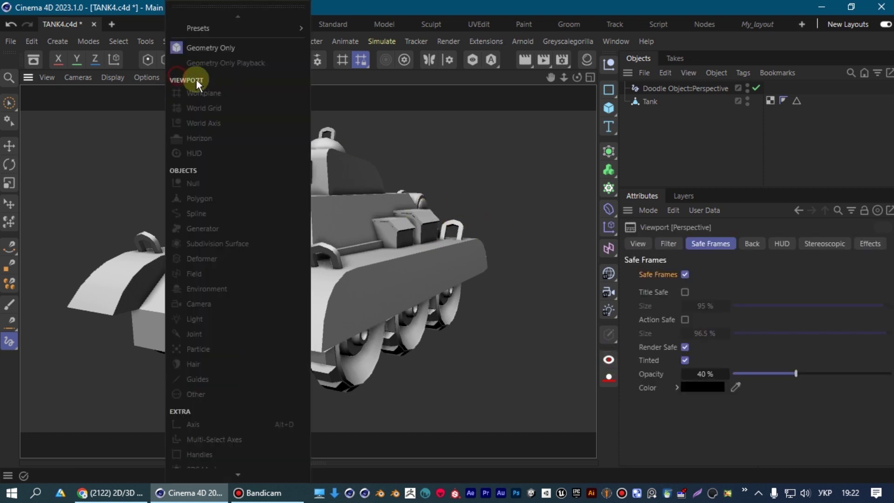
click(219, 47)
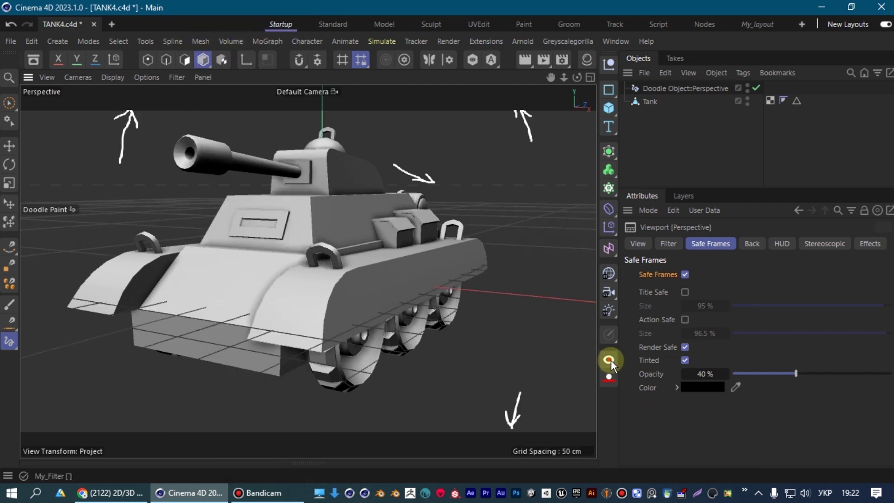
mouse_move(587, 354)
alt+mouse_down()
mouse_move(468, 218)
mouse_move(486, 341)
alt+mouse_up()
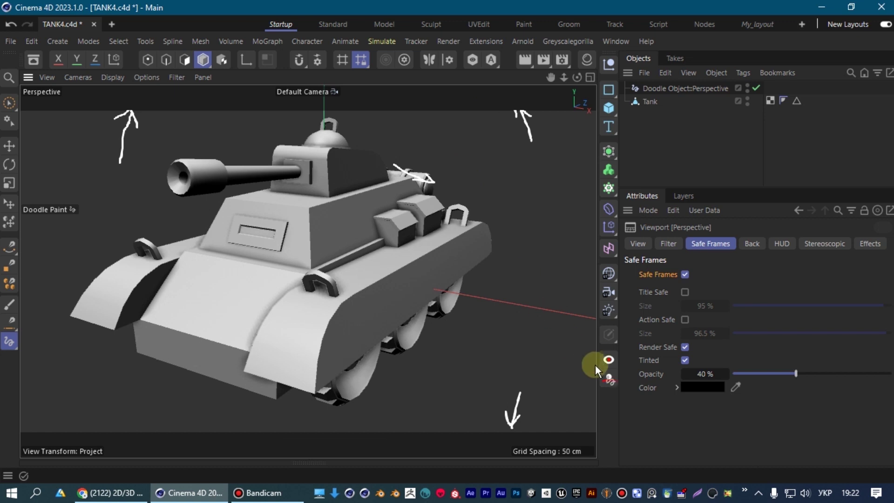
mouse_move(602, 359)
alt+mouse_down()
mouse_move(512, 300)
mouse_move(548, 222)
alt+mouse_up()
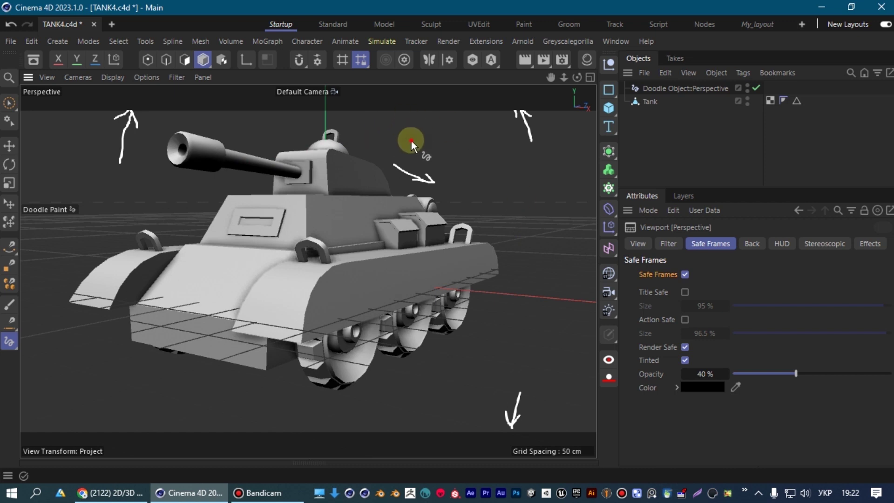
drag(251, 131, 268, 124)
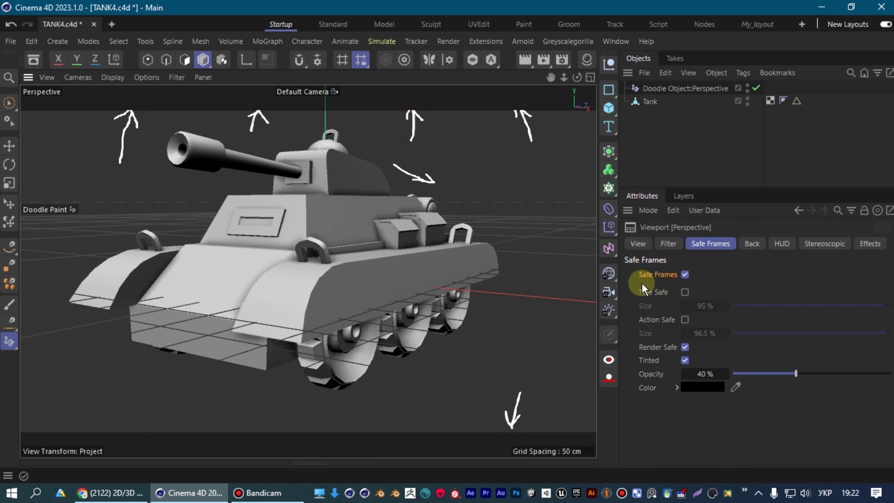
- Select the Tank, toggle Safe Frames off and back on, and show its coordinates
click(648, 101)
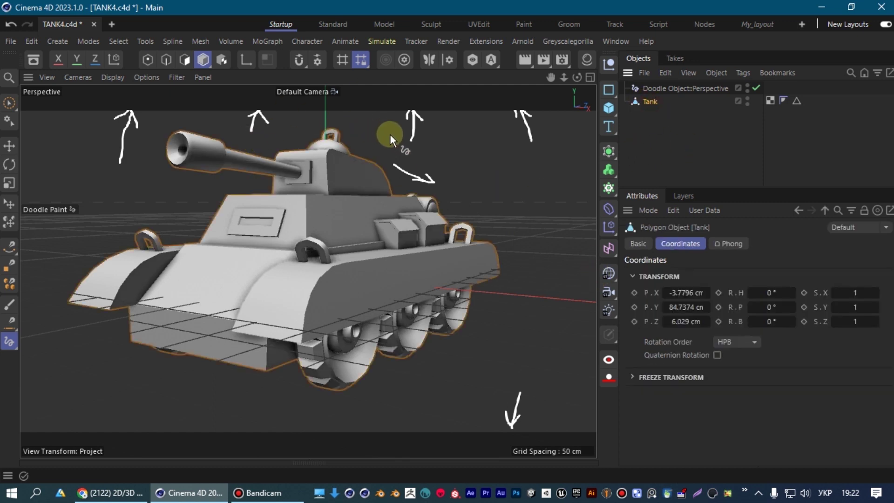
key(shift+v)
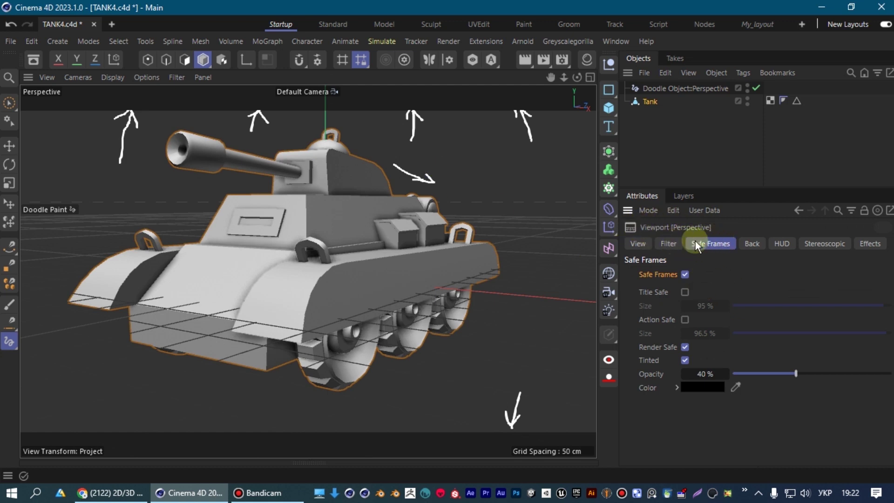
click(685, 274)
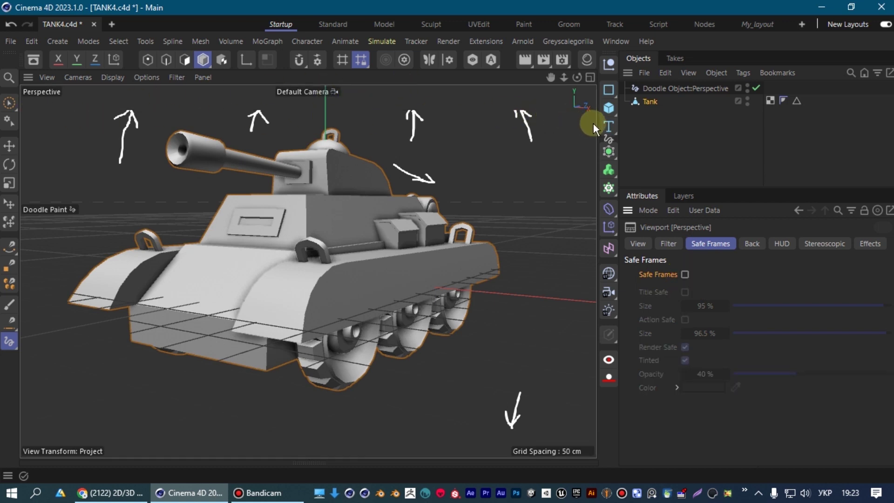
click(685, 274)
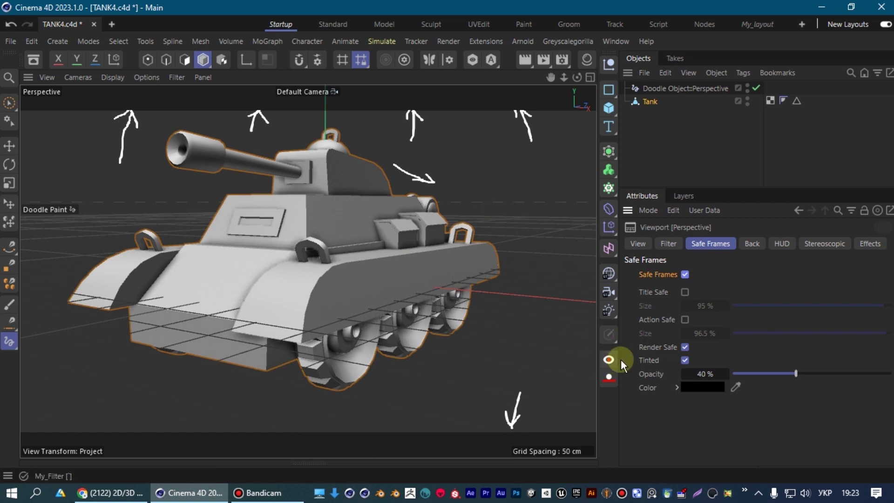
click(653, 103)
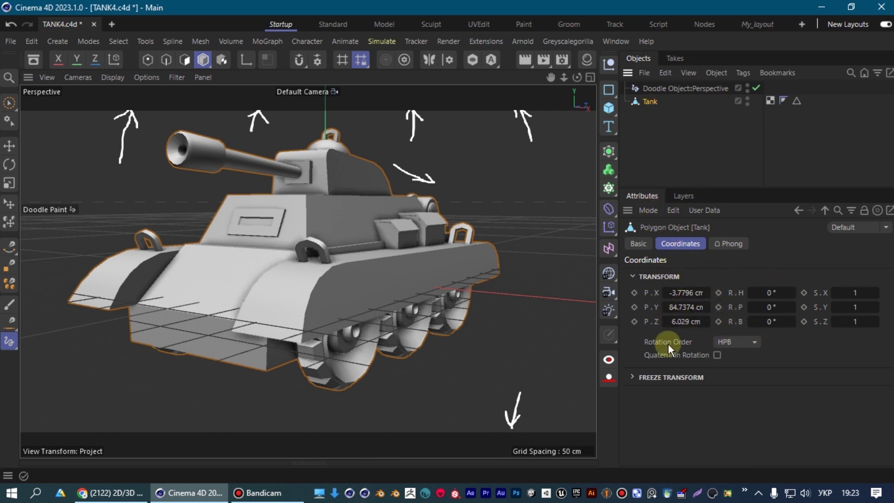
- Hide the floor grid, draw a horizontal doodle stroke, and toggle Safe Frames off and on
click(608, 360)
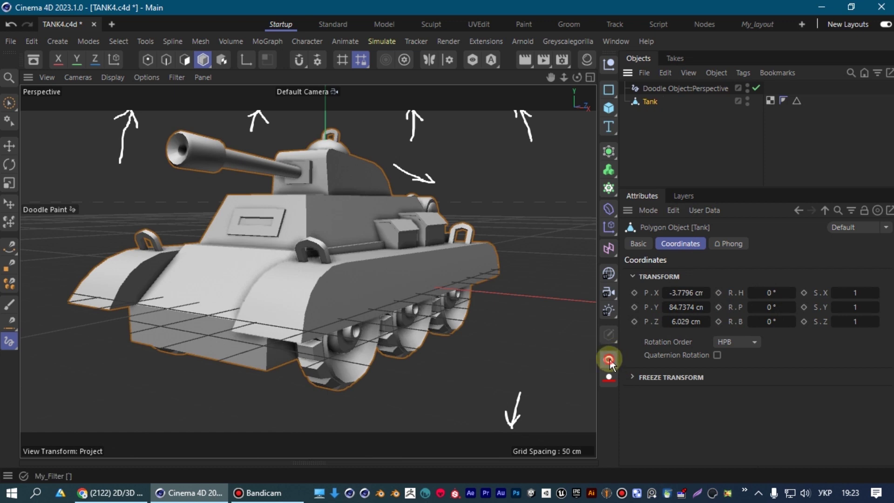
drag(473, 199, 552, 200)
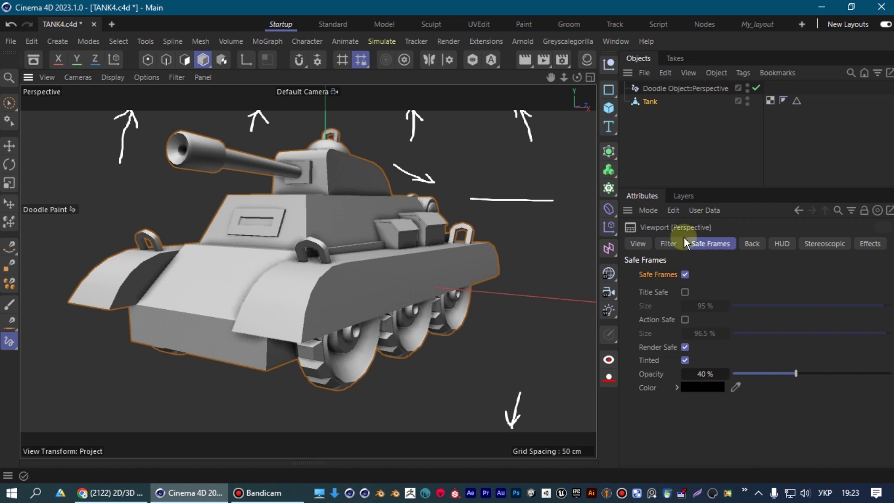
click(685, 274)
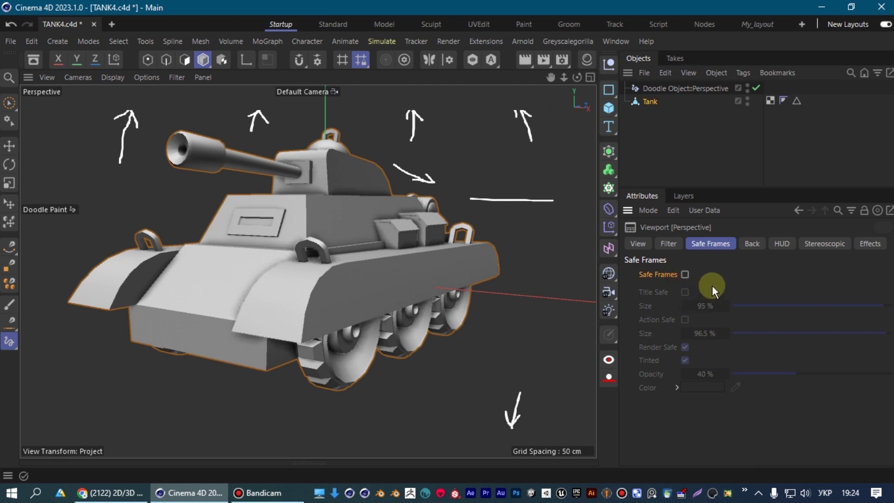
click(685, 274)
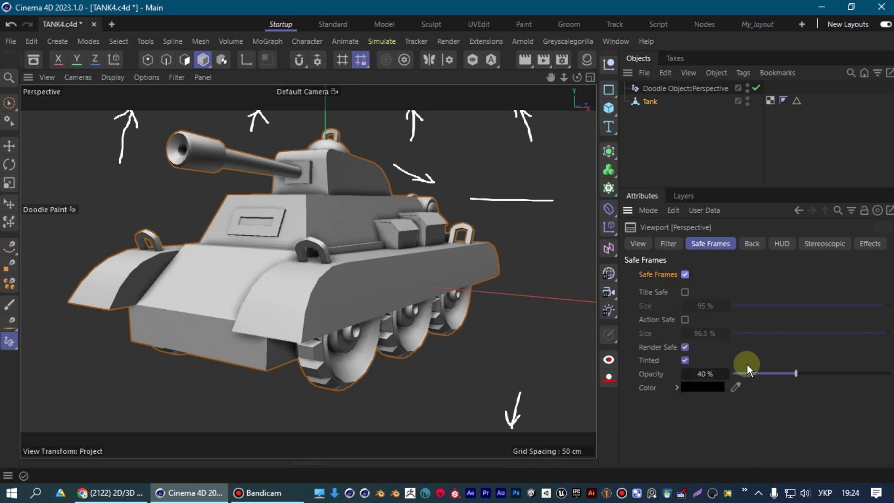
- Show the floor grid again and clear all doodle strokes from the viewport
click(608, 380)
alt+drag(383, 185, 397, 174)
key(ctrl+z)
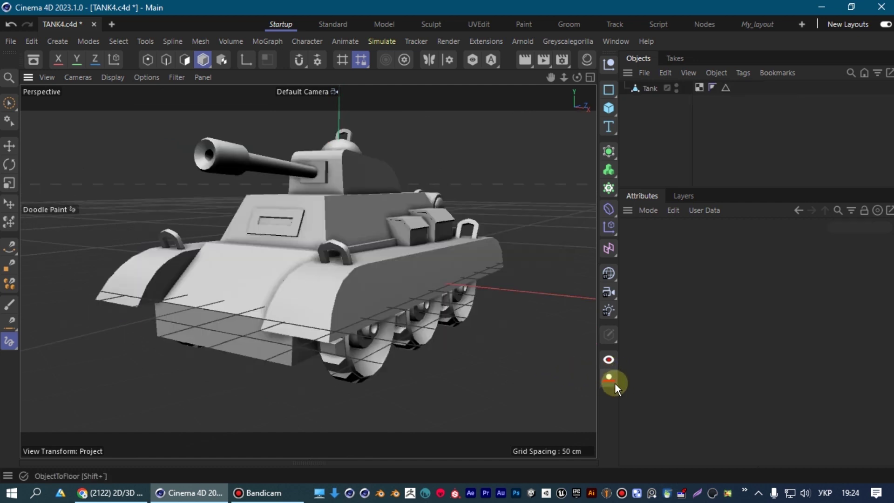
- Select the Tank object and switch to the Move tool
mouse_move(523, 330)
alt+mouse_down()
mouse_move(495, 321)
mouse_move(409, 251)
mouse_move(412, 272)
mouse_move(409, 261)
alt+mouse_up()
click(644, 88)
mouse_move(326, 252)
alt+mouse_down()
mouse_move(318, 242)
mouse_move(348, 272)
alt+mouse_up()
scroll(318, 242, down, 5)
click(9, 146)
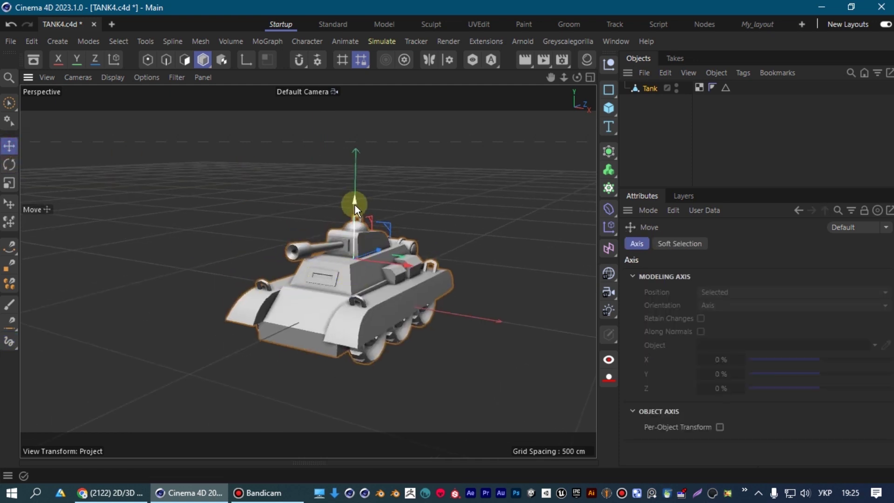
mouse_move(452, 288)
alt+mouse_down()
mouse_move(476, 281)
mouse_move(467, 273)
alt+mouse_up()
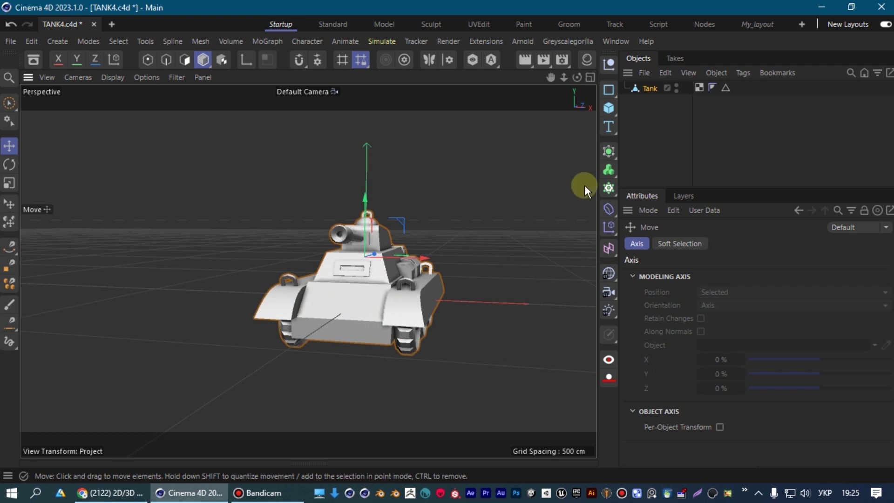
- Add a Plane primitive as the floor, then drop the Tank onto it with ObjectToFloor
click(608, 109)
click(668, 149)
mouse_move(494, 310)
alt+mouse_down()
mouse_move(476, 226)
mouse_move(446, 239)
alt+mouse_up()
mouse_move(304, 226)
alt+mouse_down()
mouse_move(416, 219)
mouse_move(543, 183)
mouse_move(411, 261)
mouse_move(532, 197)
mouse_move(512, 207)
mouse_move(516, 200)
alt+mouse_up()
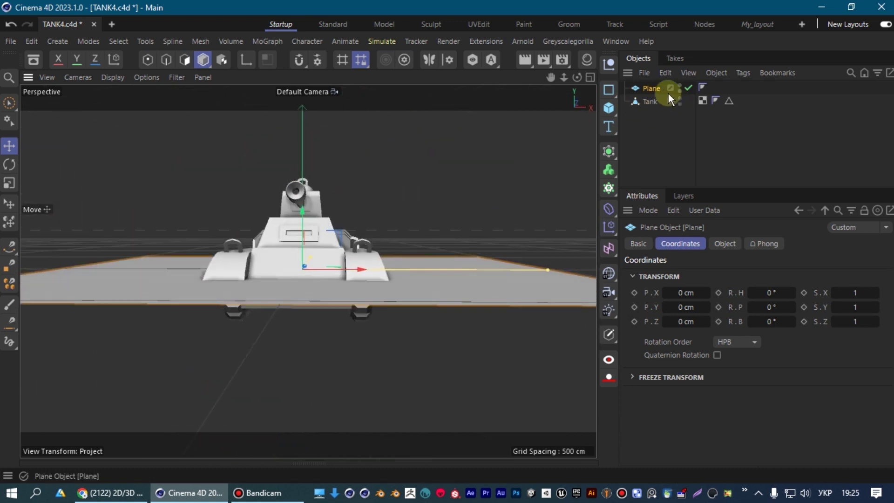
click(649, 101)
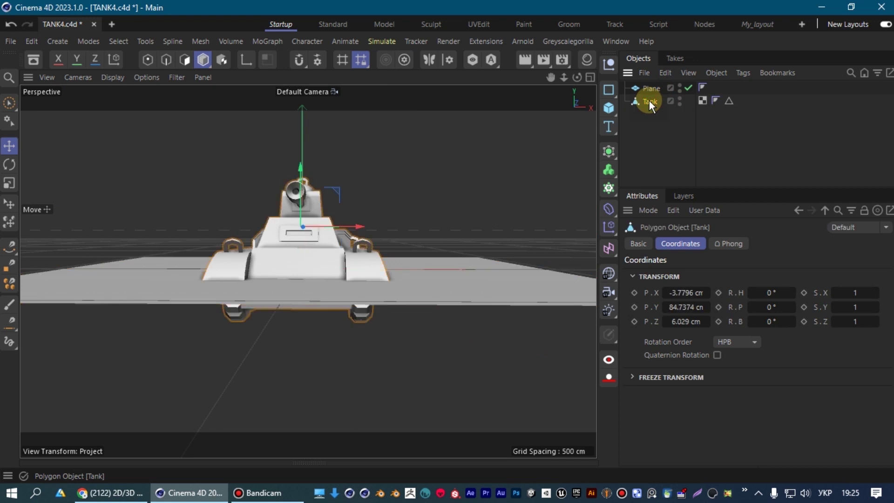
click(610, 378)
mouse_move(339, 206)
alt+mouse_down()
mouse_move(395, 212)
mouse_move(409, 243)
alt+mouse_up()
- Move the tank down, then nudge it slightly upward in the enlarged Front view
mouse_move(306, 277)
alt+mouse_down()
mouse_move(365, 241)
mouse_move(339, 241)
mouse_move(304, 132)
alt+mouse_up()
scroll(350, 281, up, 5)
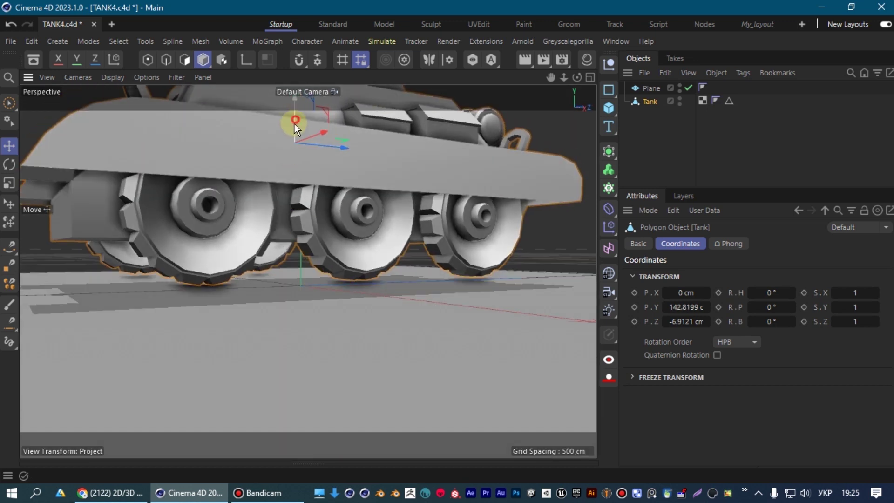
mouse_move(294, 124)
mouse_down()
mouse_move(363, 174)
mouse_move(326, 186)
mouse_move(308, 170)
mouse_move(285, 186)
mouse_up()
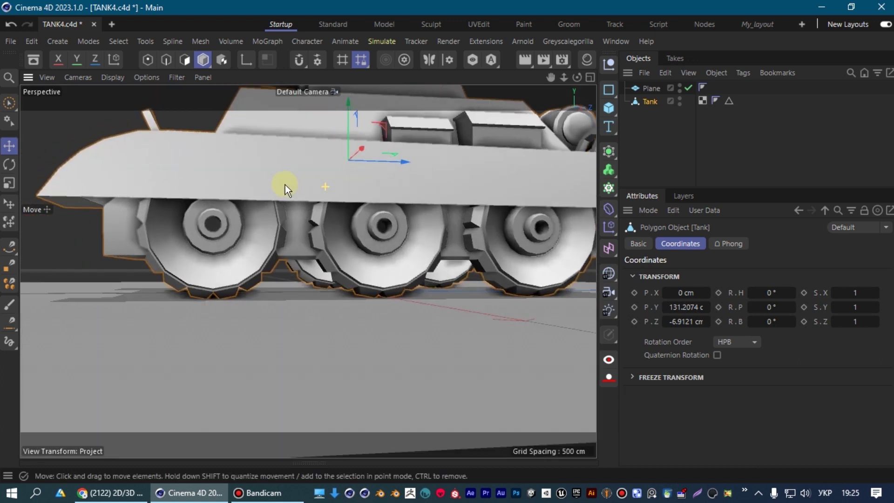
middle_click(406, 267)
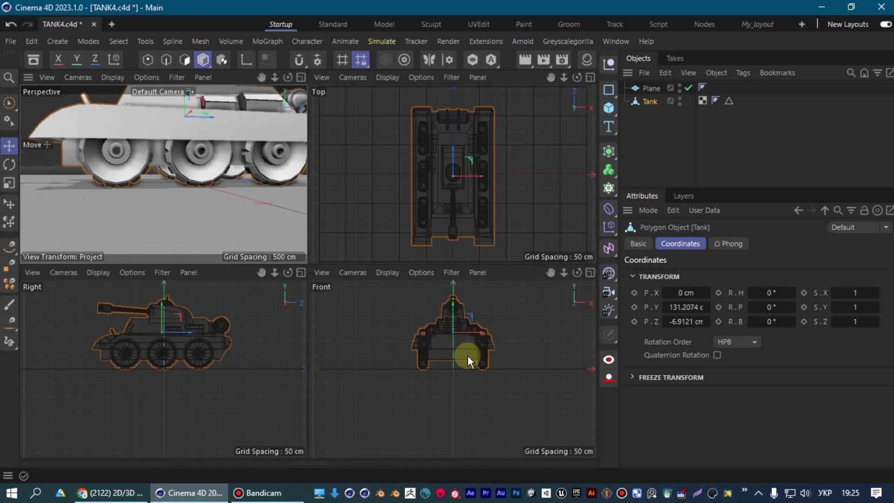
click(589, 273)
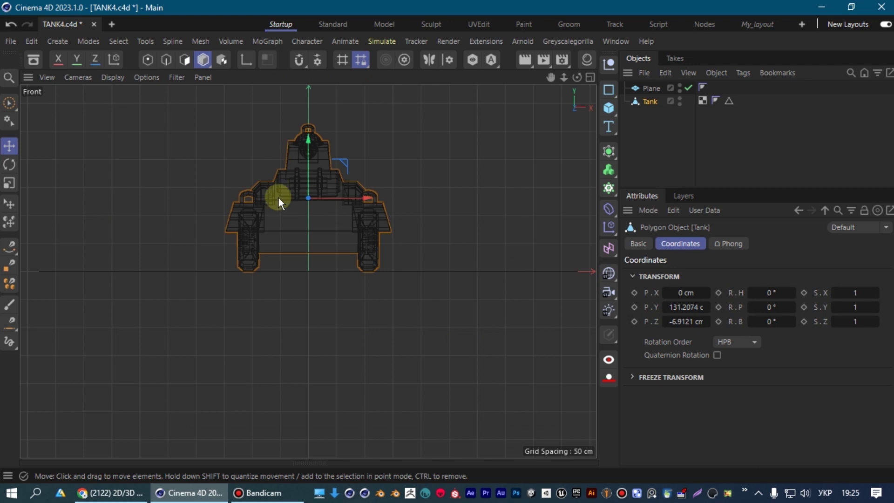
scroll(281, 197, up, 5)
drag(336, 127, 337, 124)
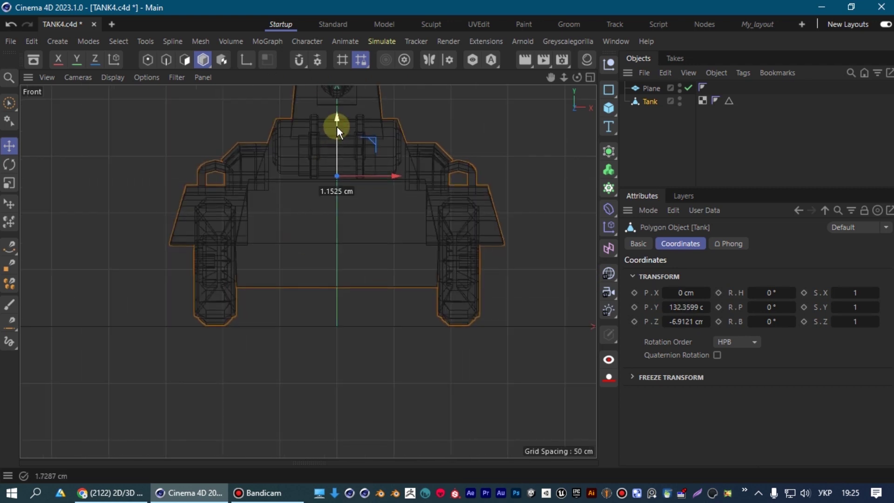
- Back in Perspective, drag the tank up to about 258.6 cm above the plane
key(F1)
scroll(434, 264, down, 3)
scroll(434, 260, down, 2)
scroll(440, 262, down, 2)
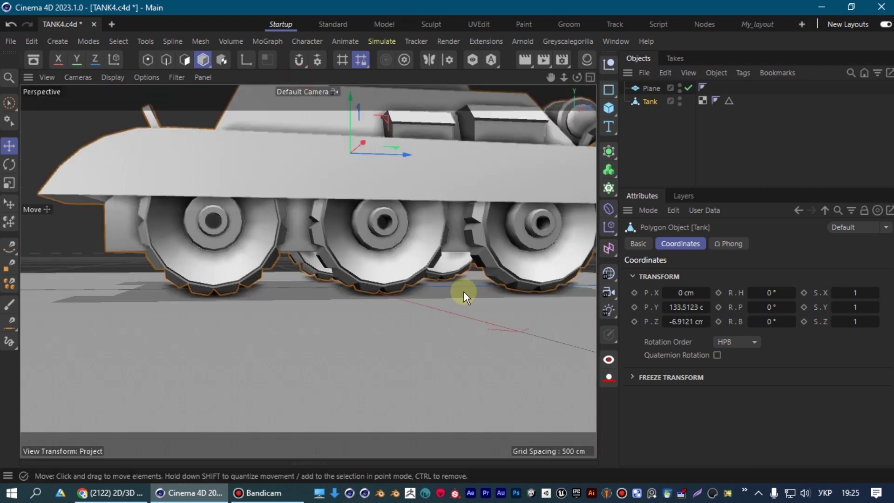
mouse_move(437, 260)
alt+mouse_down()
mouse_move(331, 173)
mouse_move(343, 103)
alt+mouse_up()
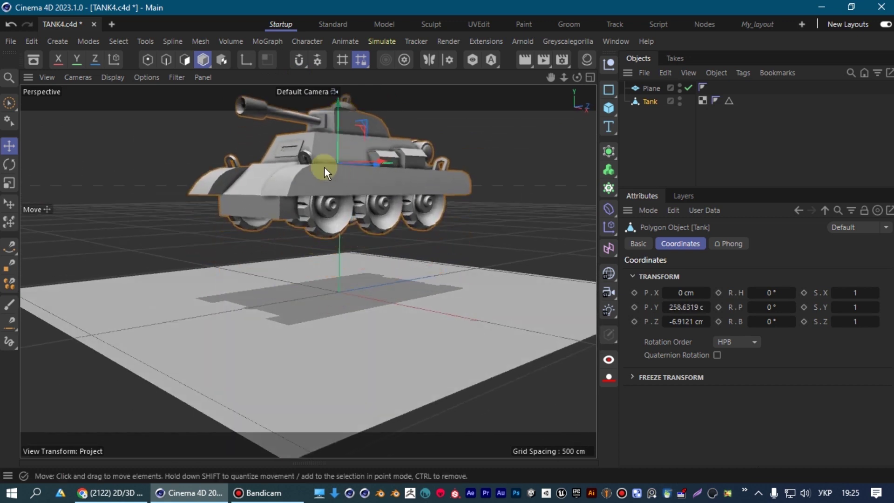
- Drop the raised tank with ObjectToFloor, shift it along X, raise it, and drop it again
alt+middle_drag(325, 168, 388, 226)
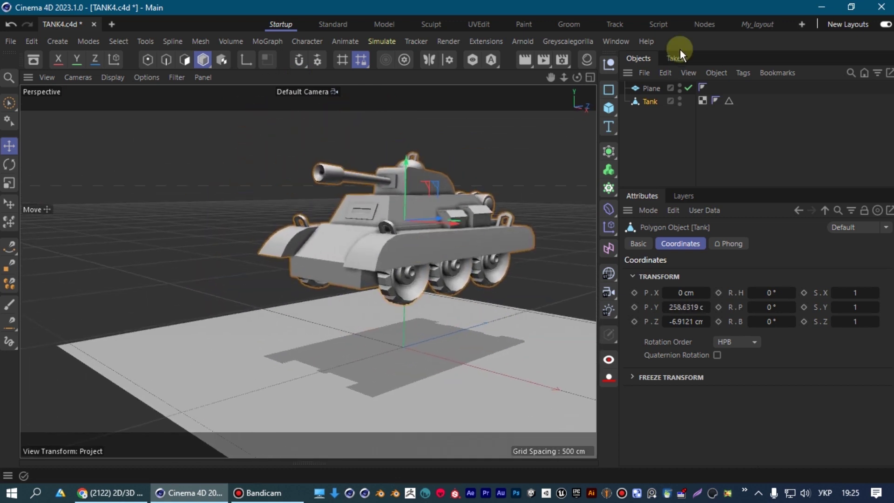
click(608, 376)
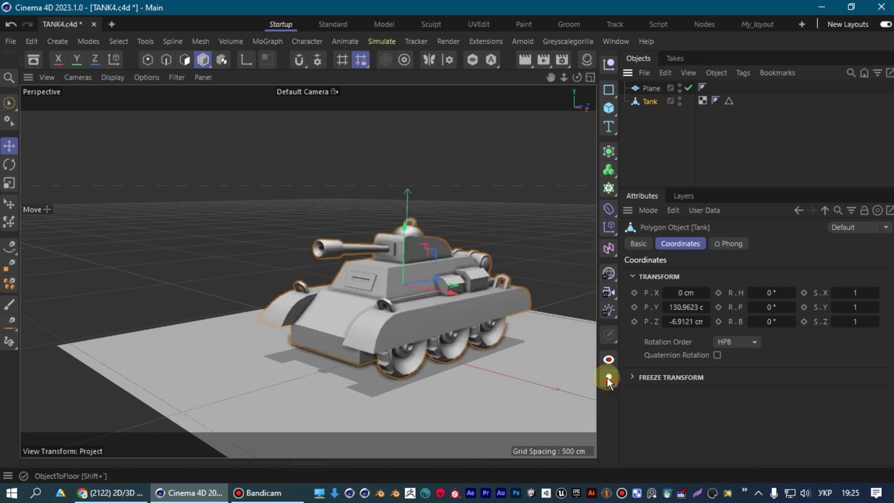
mouse_move(405, 325)
alt+mouse_down()
mouse_move(496, 326)
mouse_move(371, 305)
mouse_move(271, 246)
mouse_move(481, 256)
alt+mouse_up()
mouse_move(424, 306)
alt+mouse_down()
mouse_move(401, 231)
mouse_move(415, 140)
alt+mouse_up()
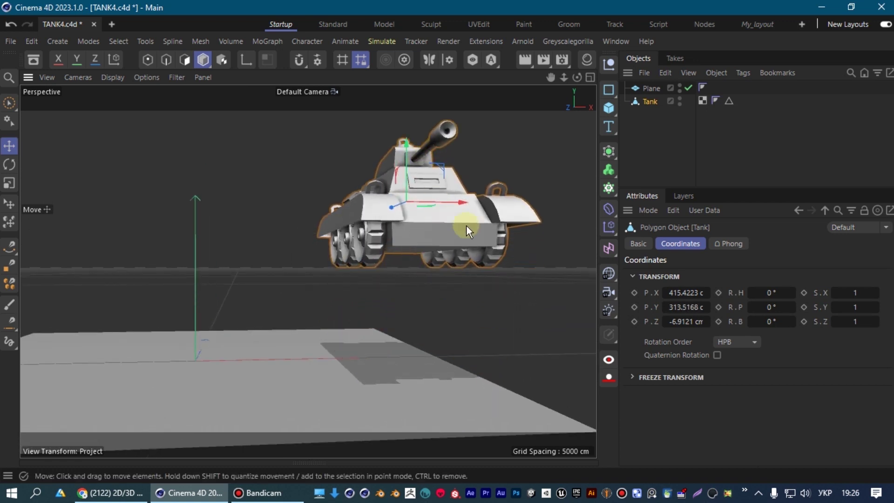
alt+drag(466, 225, 439, 242)
alt+drag(492, 230, 437, 239)
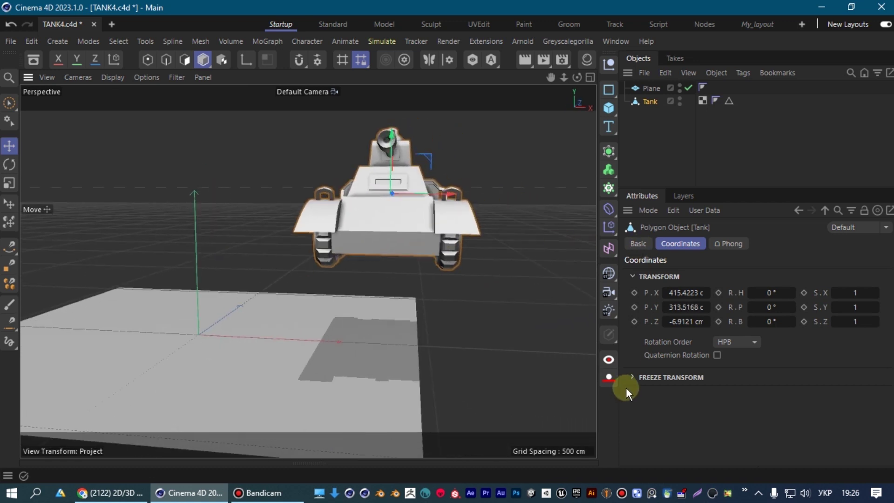
click(611, 377)
- Lift the tank off the floor again, lower it slightly along Y, and orbit to inspect
mouse_move(442, 373)
alt+mouse_down()
mouse_move(429, 351)
mouse_move(353, 352)
mouse_move(462, 354)
mouse_move(362, 319)
mouse_move(289, 263)
alt+mouse_up()
mouse_move(211, 207)
mouse_down()
mouse_move(242, 126)
mouse_move(320, 154)
mouse_move(327, 176)
mouse_move(246, 166)
mouse_move(311, 150)
mouse_move(315, 202)
mouse_move(411, 211)
mouse_move(341, 240)
mouse_move(329, 230)
mouse_up()
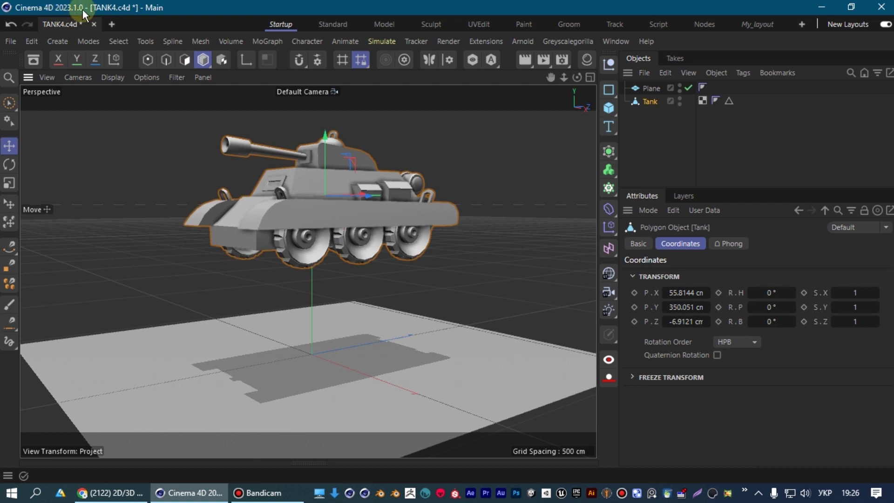
alt+drag(290, 263, 352, 272)
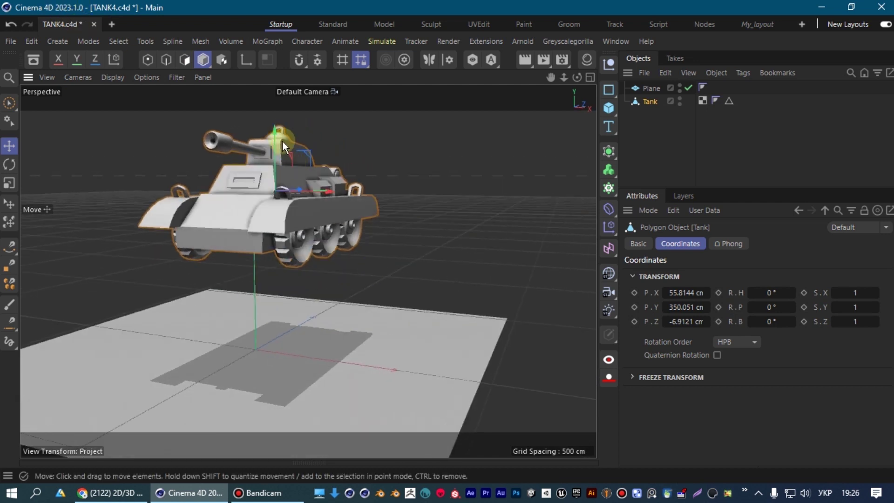
mouse_move(274, 128)
mouse_down()
mouse_move(288, 243)
mouse_move(364, 198)
mouse_move(319, 194)
mouse_up()
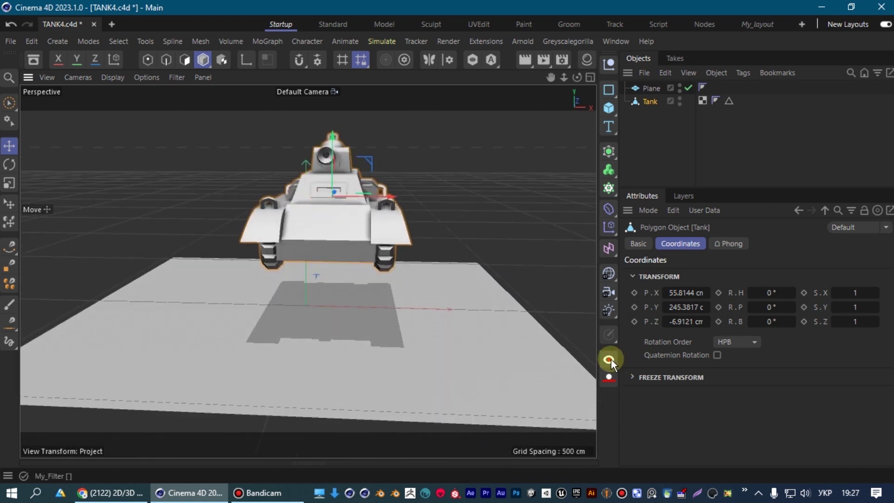
alt+drag(452, 176, 303, 202)
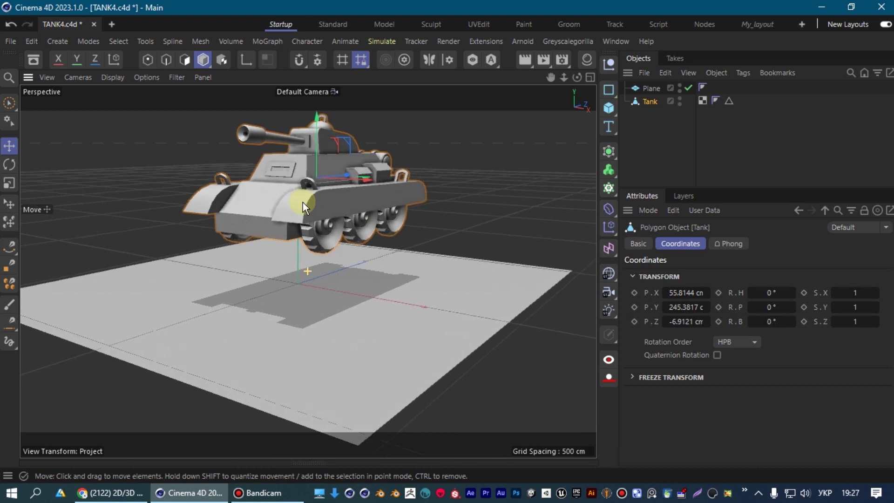
alt+drag(375, 139, 555, 359)
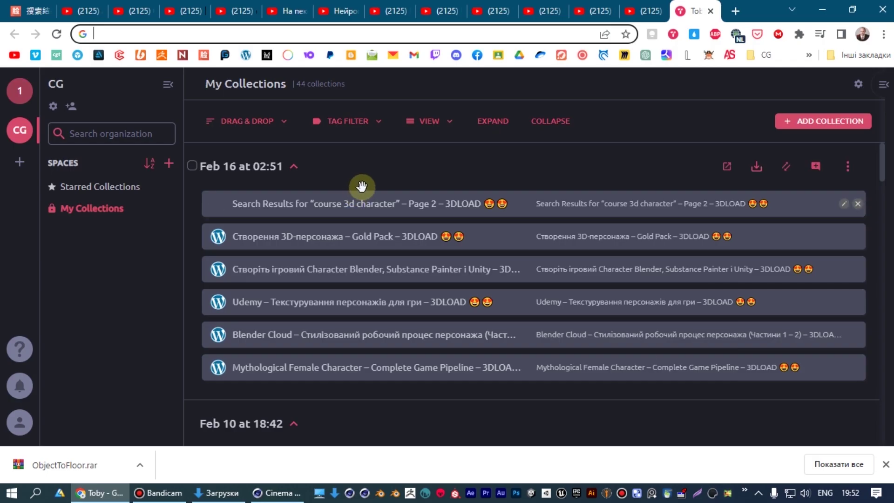
- Open the script author's Boosty page and scroll down to the scripts post
click(139, 55)
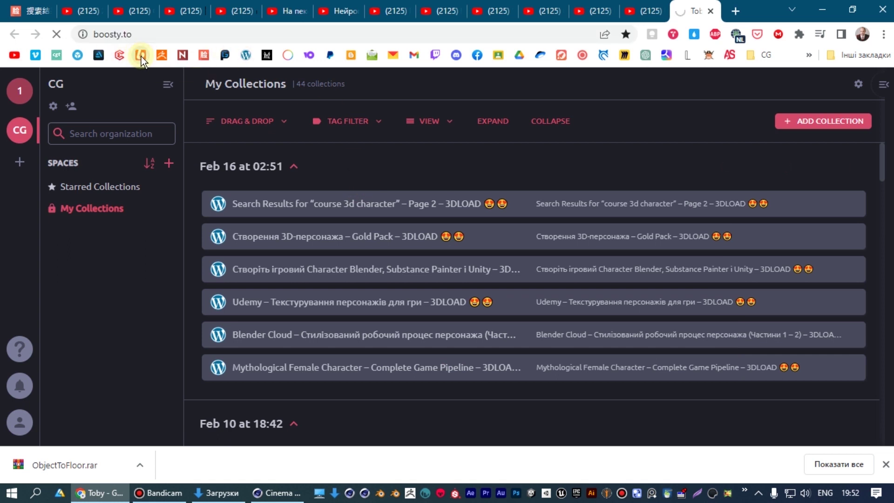
scroll(394, 215, down, 3)
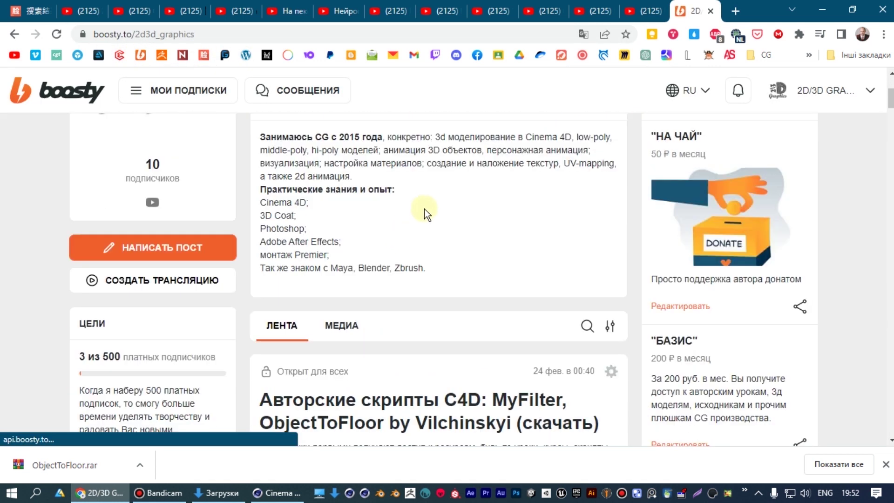
scroll(432, 198, down, 3)
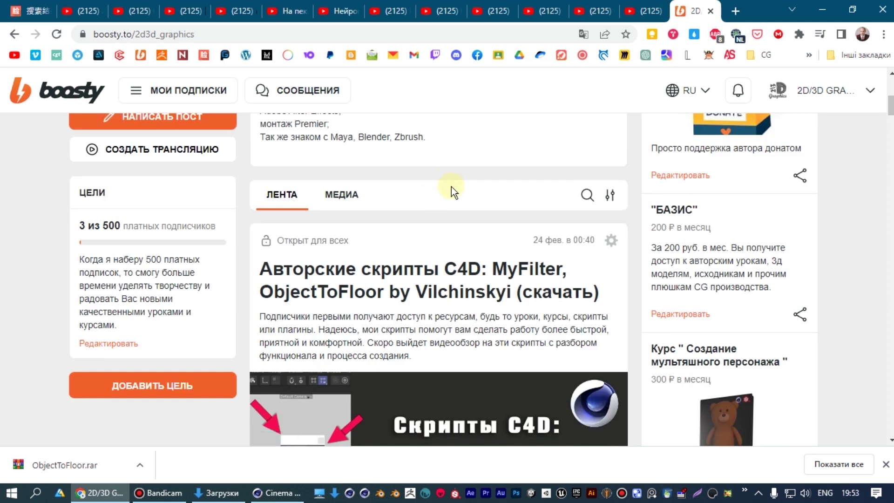
scroll(451, 187, down, 4)
scroll(266, 156, up, 1)
drag(262, 142, 591, 161)
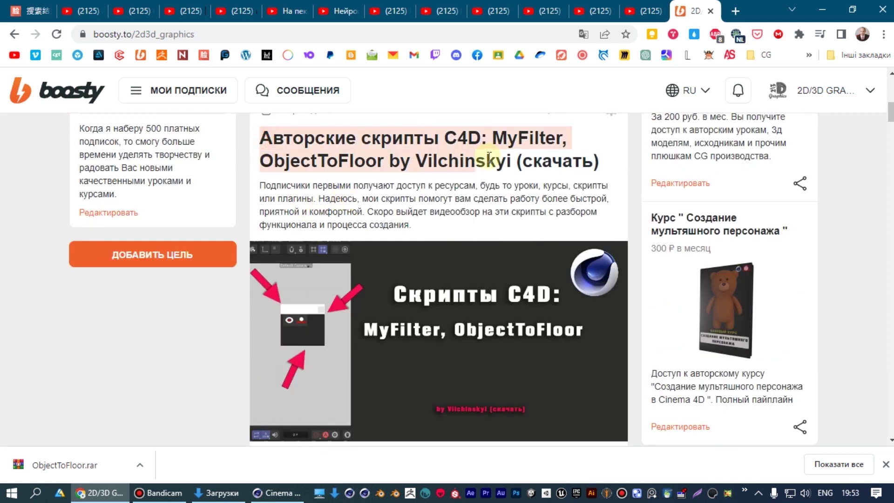
scroll(535, 172, down, 3)
scroll(464, 201, down, 3)
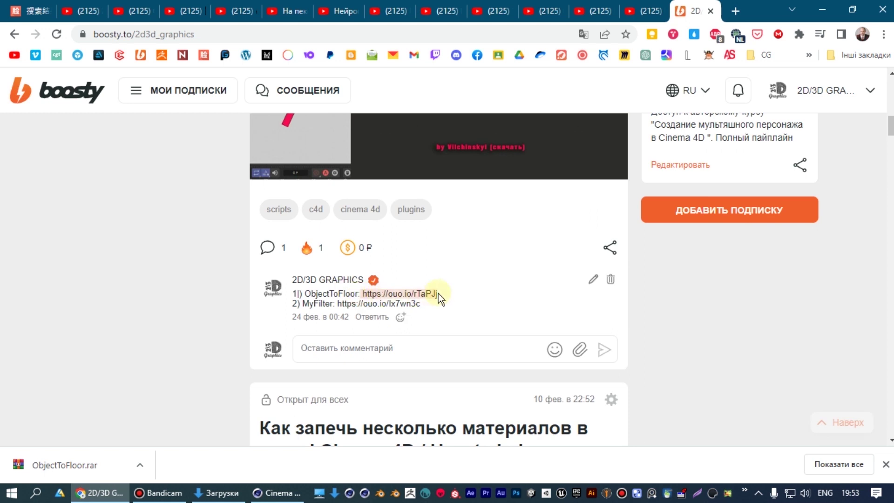
- Copy the ObjectToFloor download link from the comment and focus a new tab's address bar
right_click(410, 293)
click(449, 303)
click(735, 11)
click(333, 35)
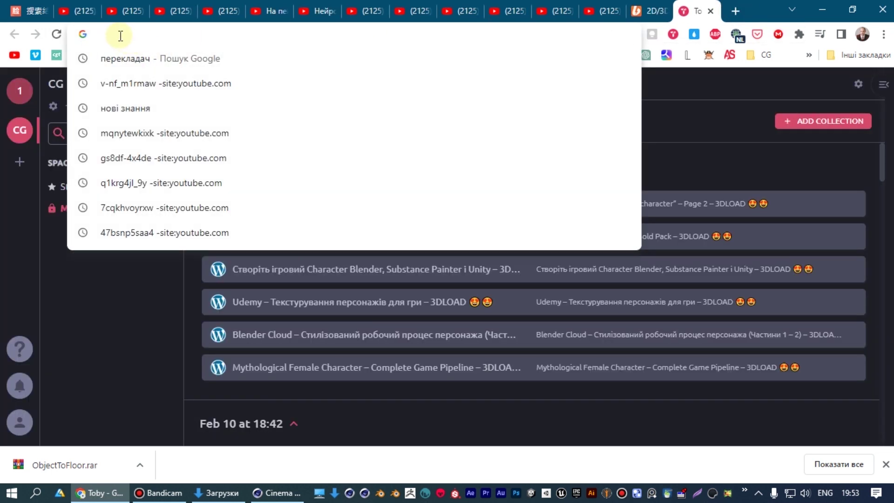
- Paste the ouo.io short link, pass the I'M A HUMAN check, and use GET LINK
right_click(121, 36)
click(169, 122)
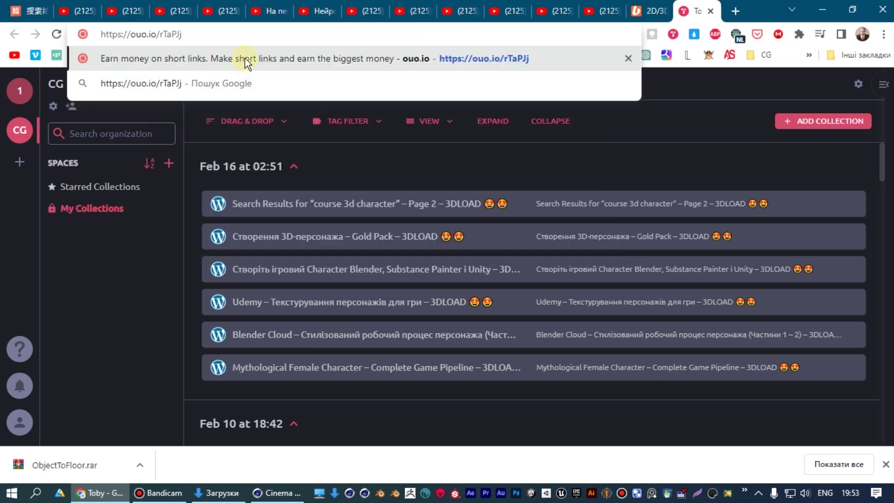
key(Return)
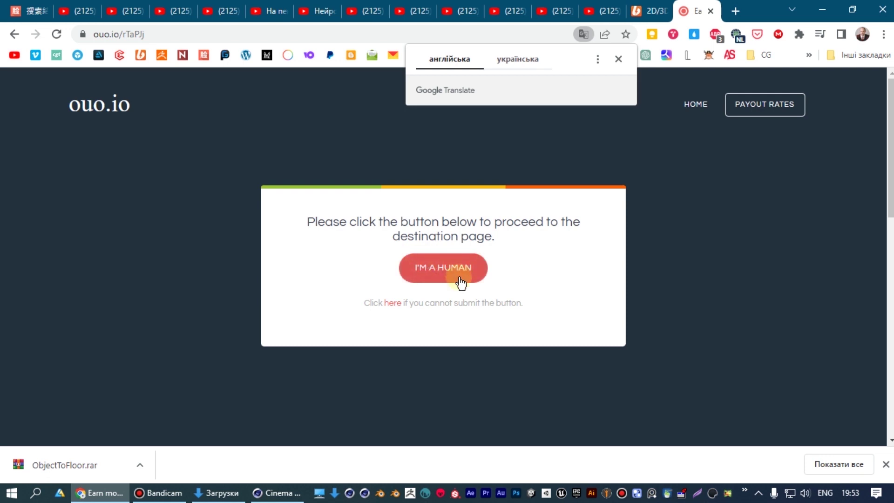
click(457, 269)
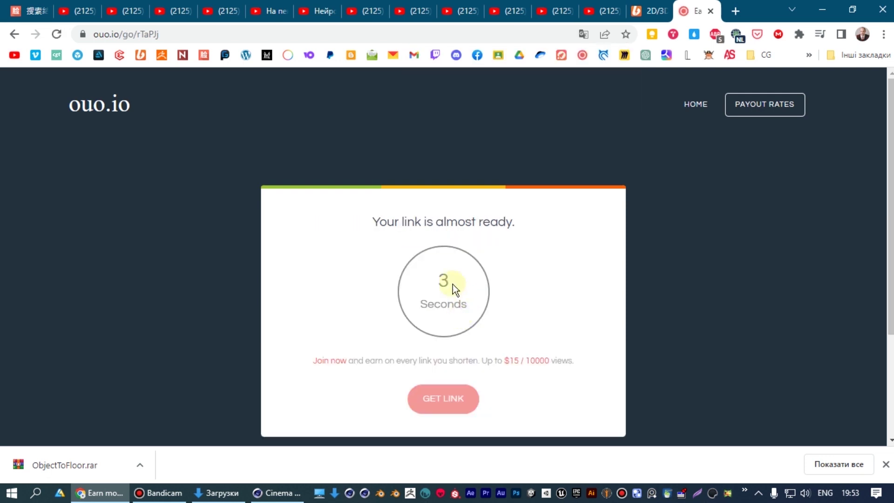
click(885, 464)
click(449, 404)
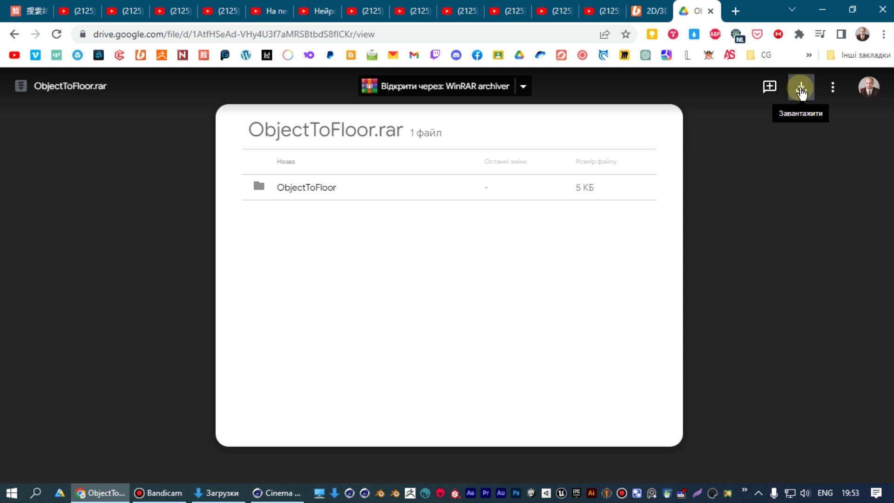
- Download ObjectToFloor.rar from Google Drive, open it in WinRAR, and return to Cinema 4D
click(800, 89)
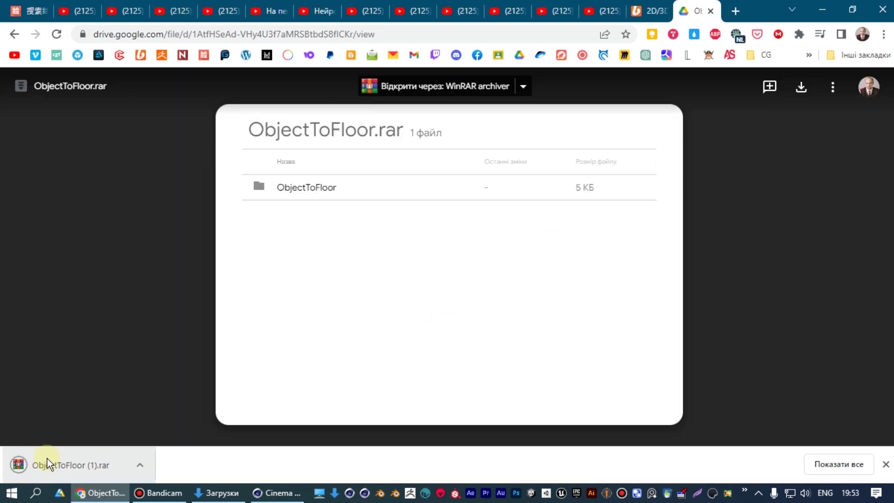
click(36, 465)
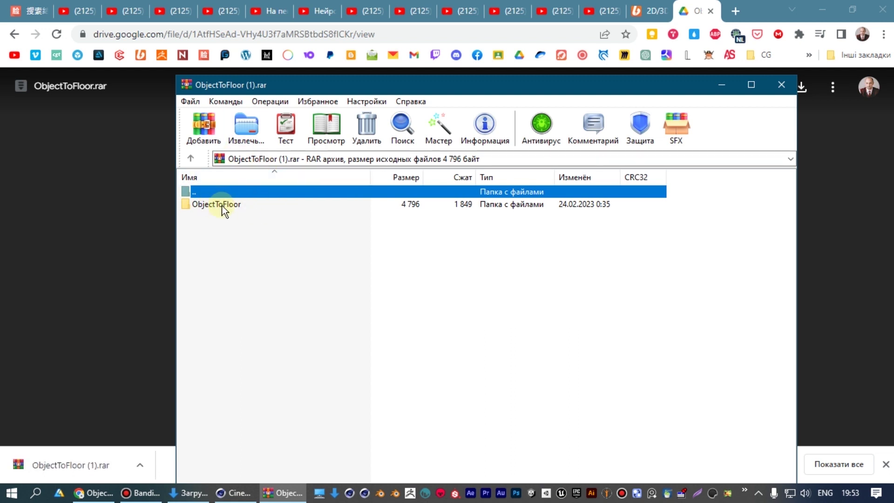
click(227, 495)
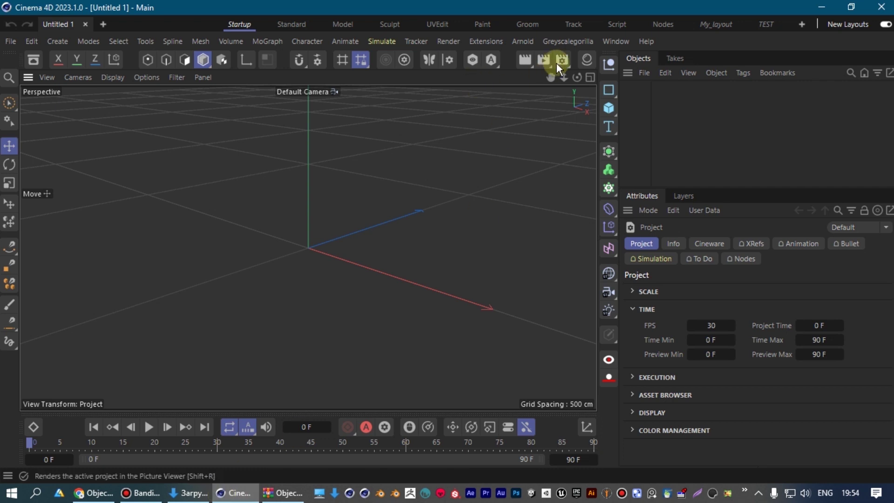
- Open Cinema 4D's user scripts folder in File Explorer via Extensions > User Scripts > Script Folder
click(489, 40)
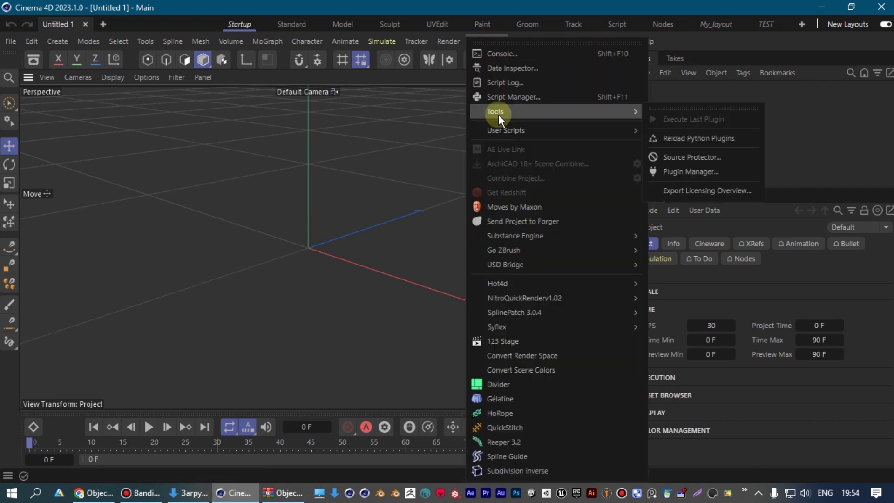
mouse_move(506, 130)
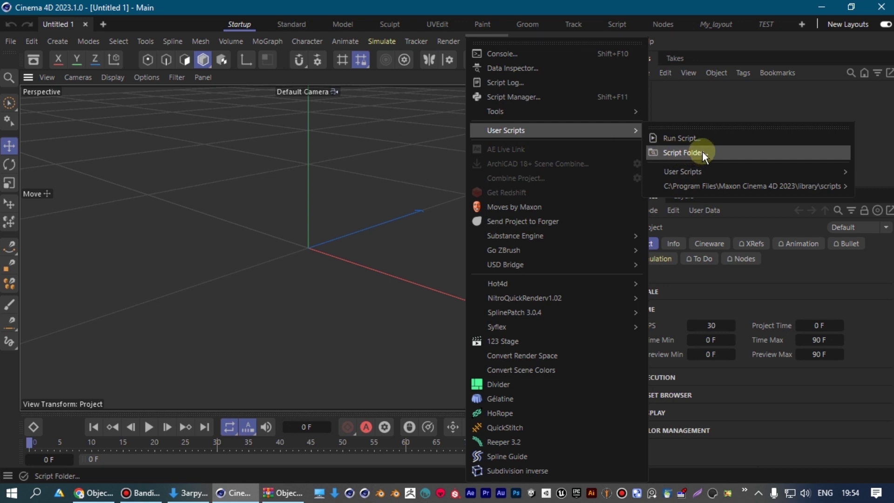
click(687, 151)
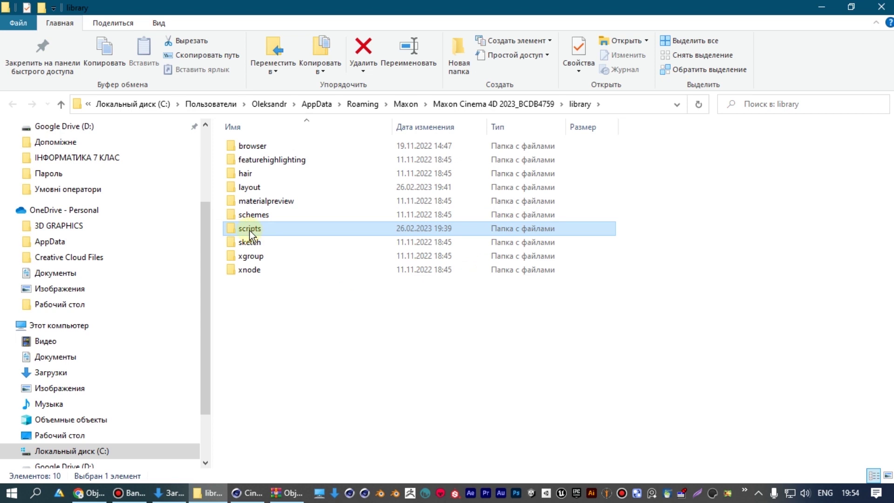
- Copy the ObjectToFloor folder from the WinRAR archive into the library's scripts folder
double_click(251, 232)
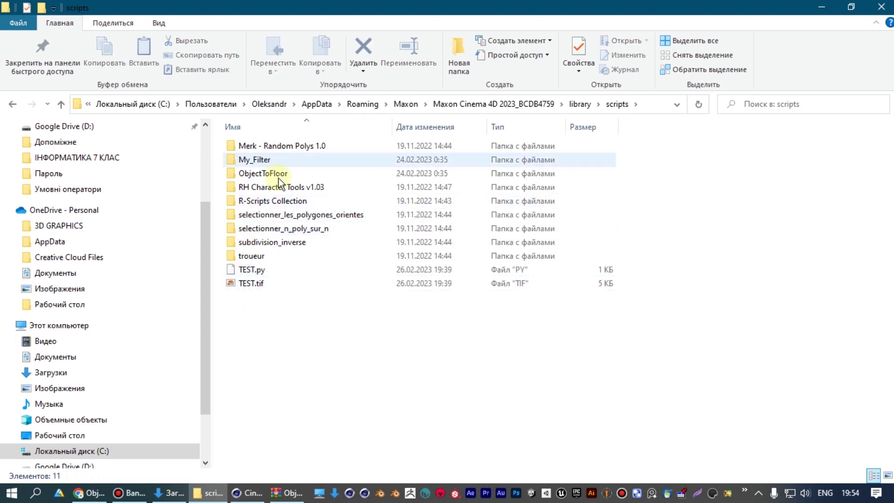
click(287, 494)
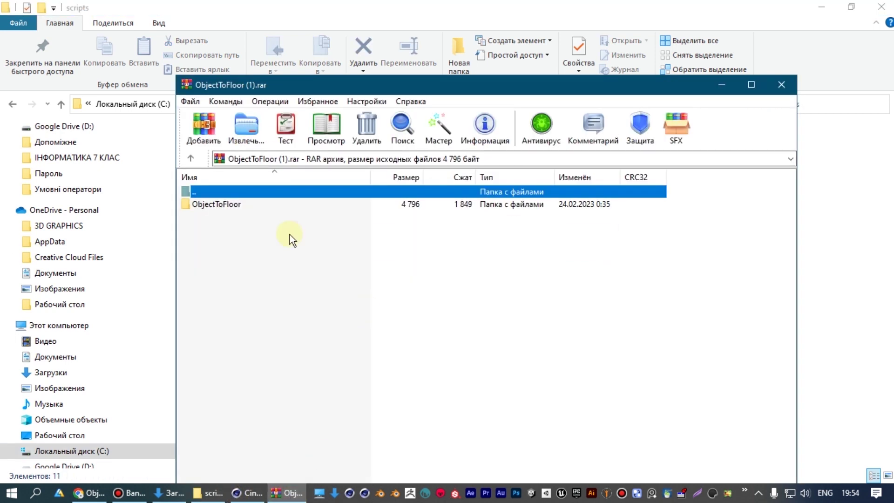
drag(290, 92, 631, 193)
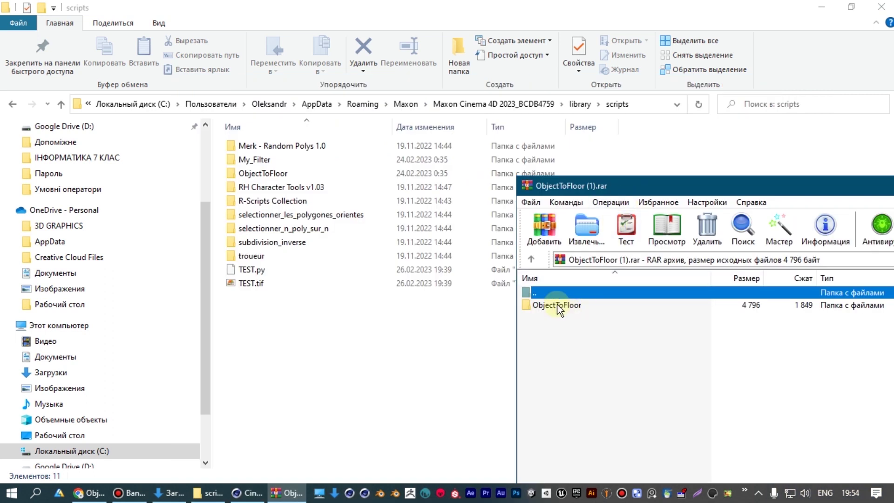
double_click(539, 303)
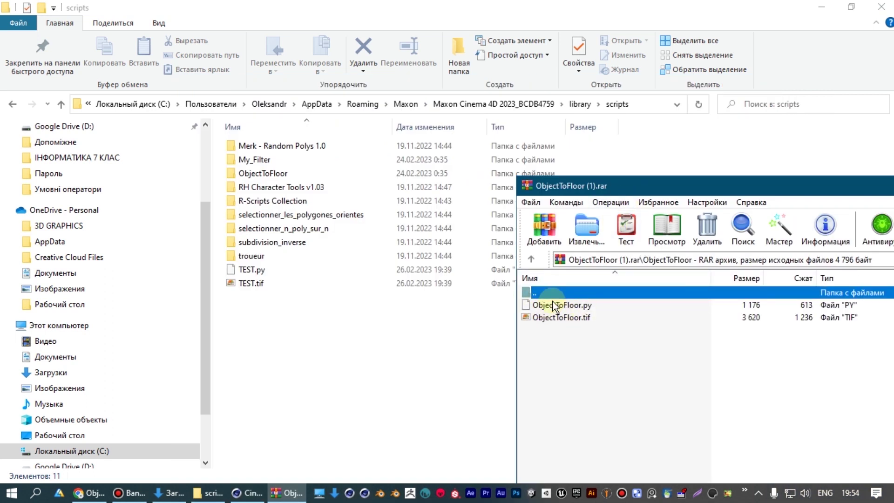
click(530, 258)
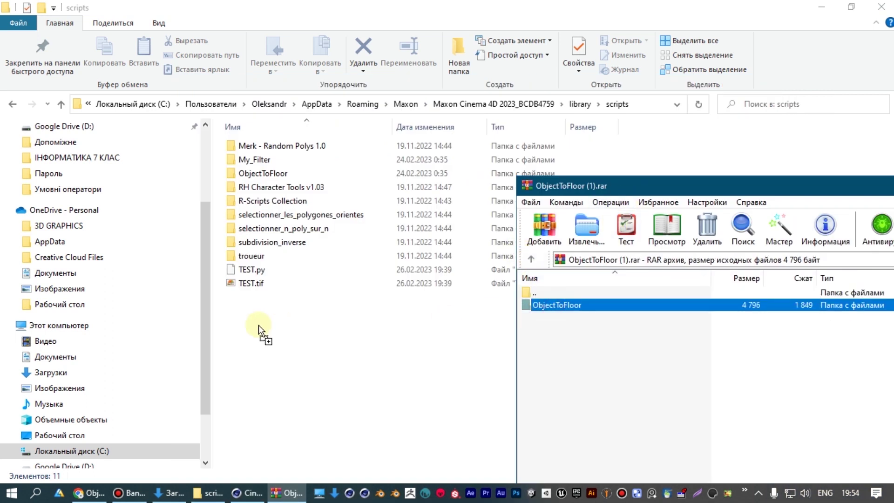
drag(258, 325, 257, 326)
mouse_move(219, 71)
mouse_down()
mouse_move(537, 224)
mouse_move(470, 161)
mouse_move(425, 169)
mouse_up()
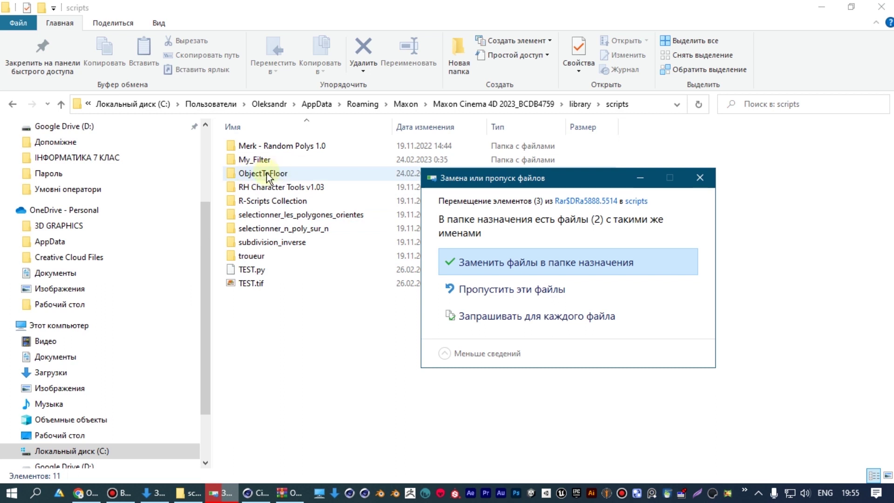
- Load and run scripts\ObjectToFloor\ObjectToFloor.py through Extensions > User Scripts > Run Script
click(251, 492)
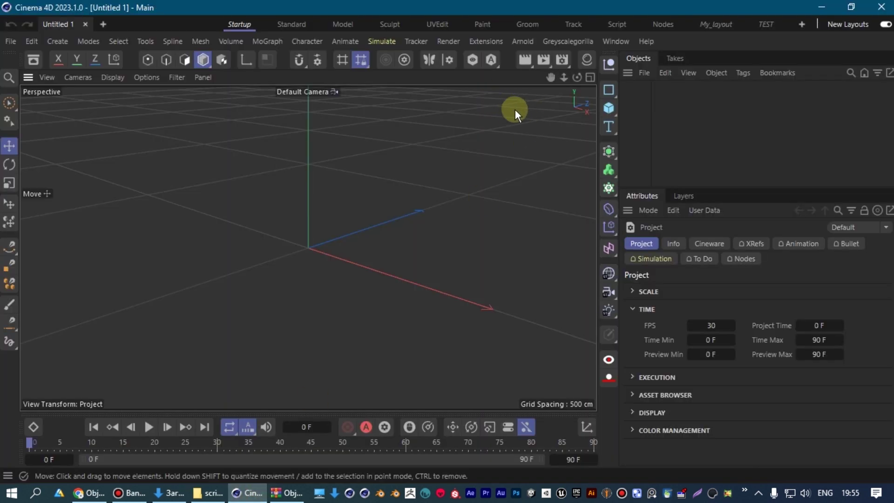
click(485, 41)
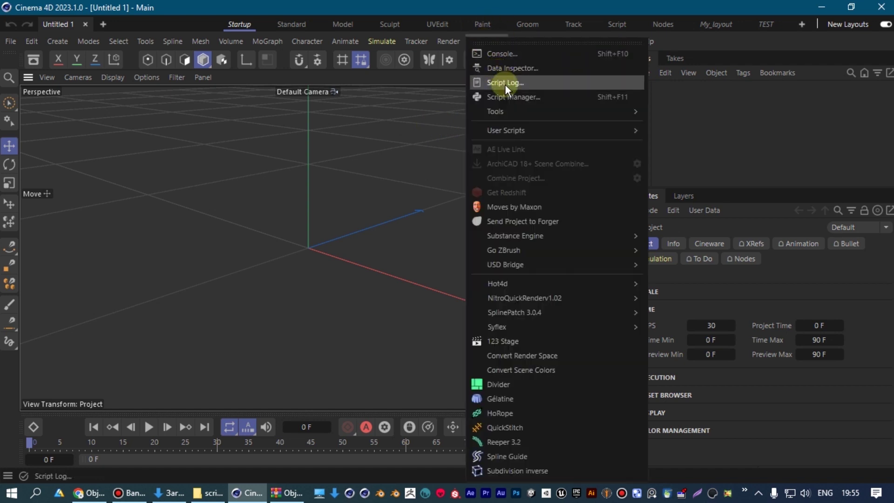
mouse_move(506, 130)
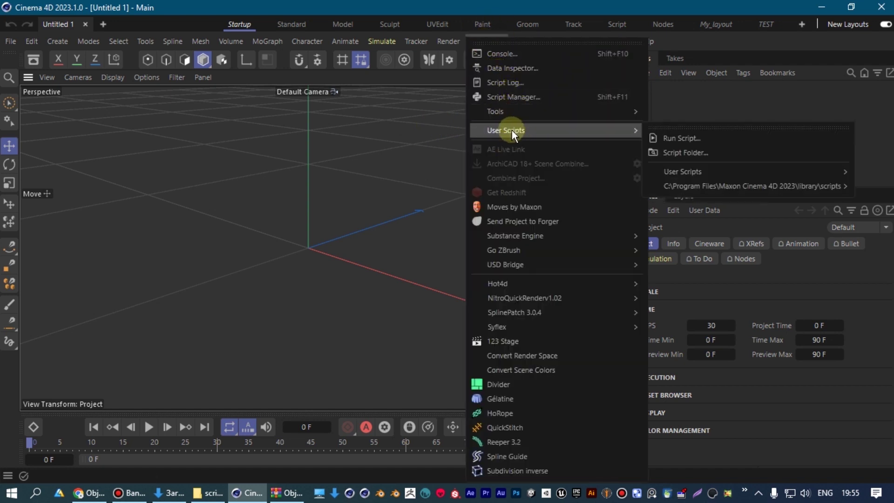
click(693, 139)
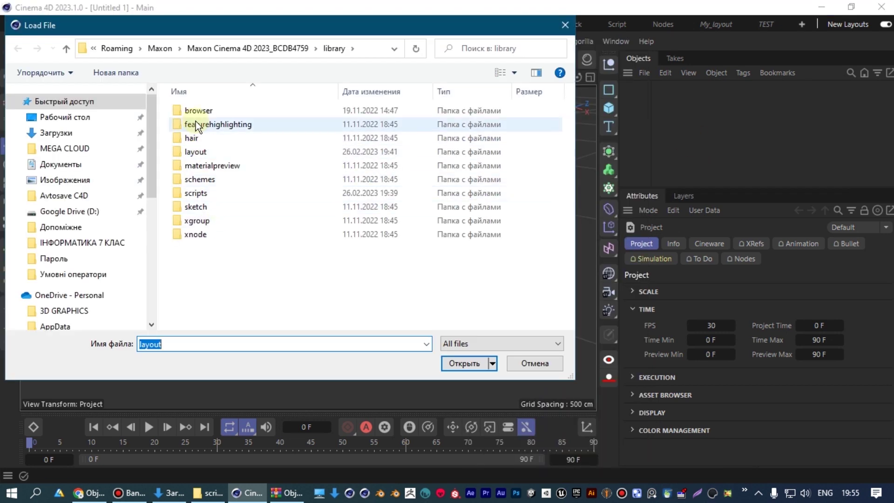
double_click(198, 193)
double_click(207, 138)
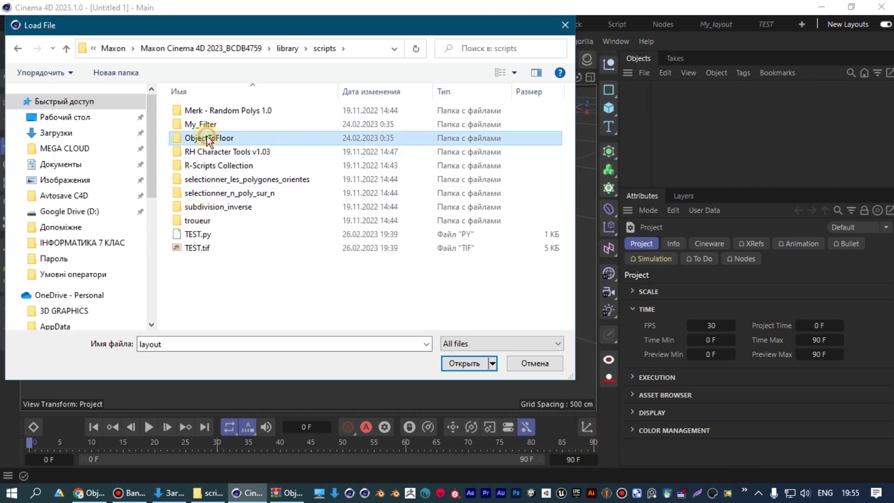
click(200, 123)
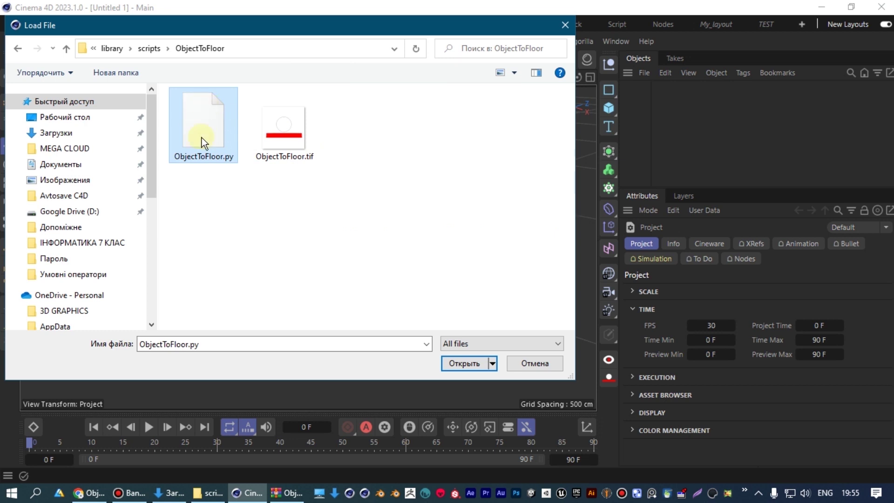
click(460, 368)
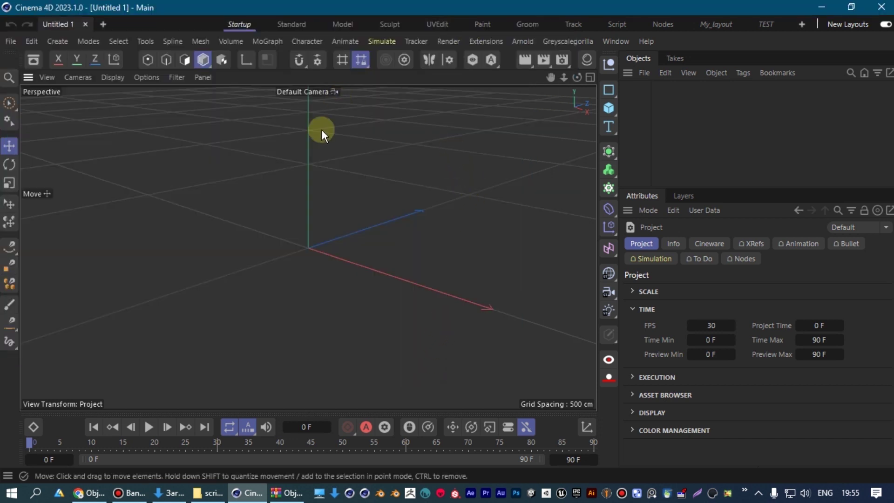
alt+drag(313, 114, 384, 220)
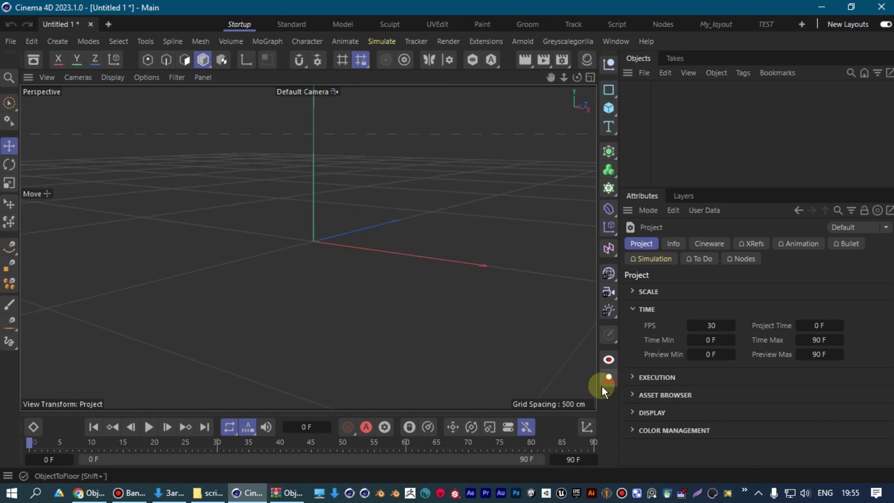
- Open the Command Manager from the palette menu and filter commands for 'OBJECTTO'
right_click(610, 59)
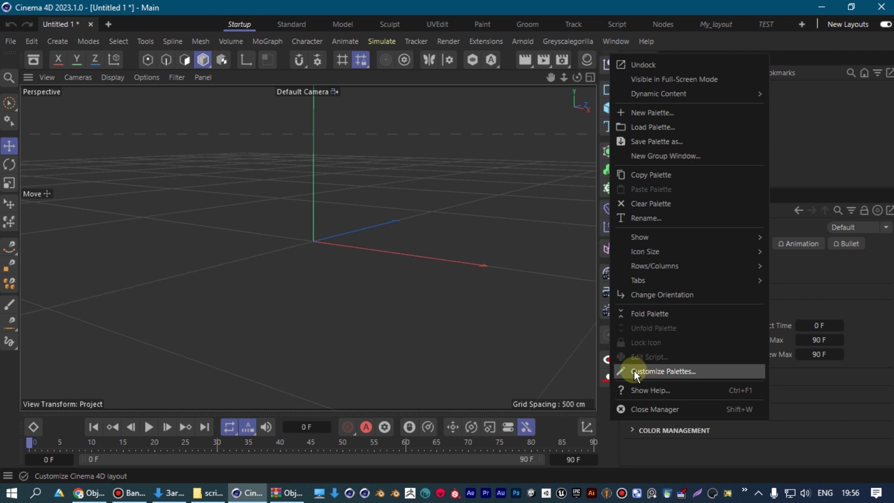
click(677, 370)
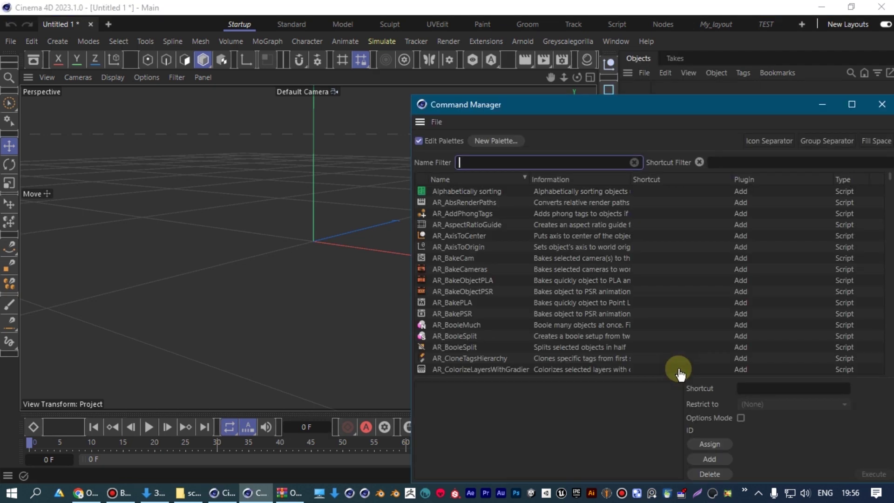
drag(549, 109, 168, 105)
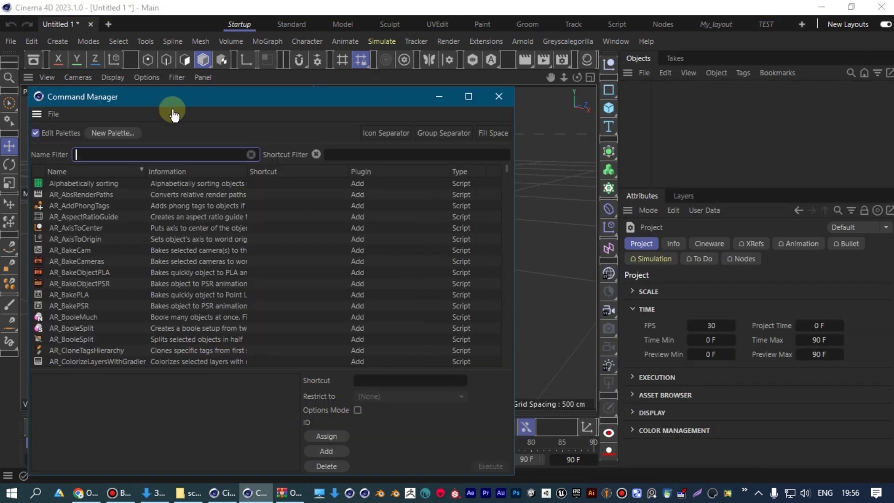
click(98, 160)
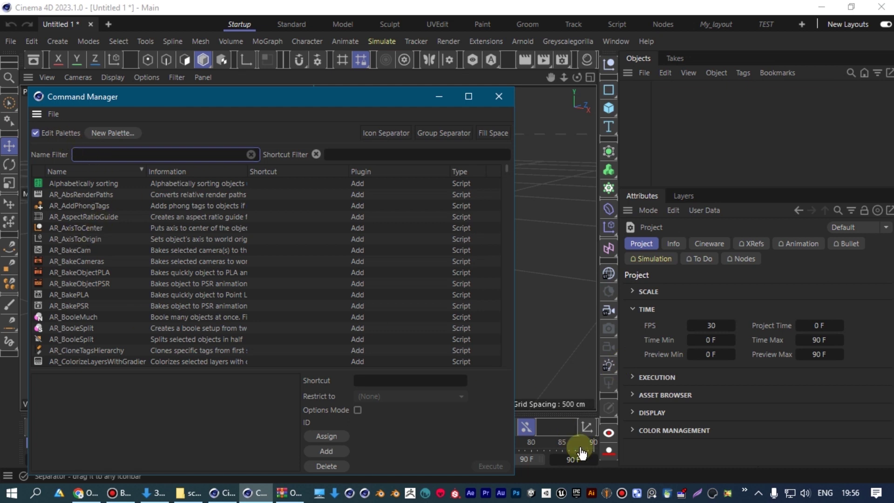
click(609, 453)
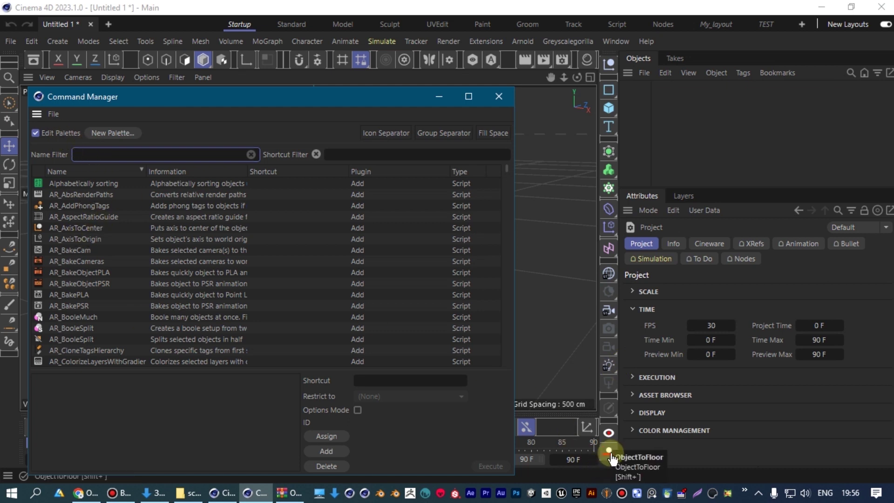
text(OB)
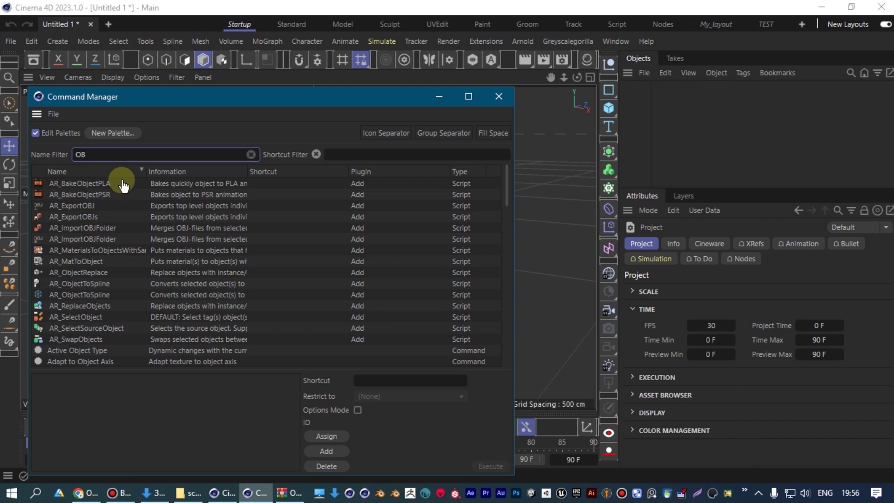
text(JECTTO)
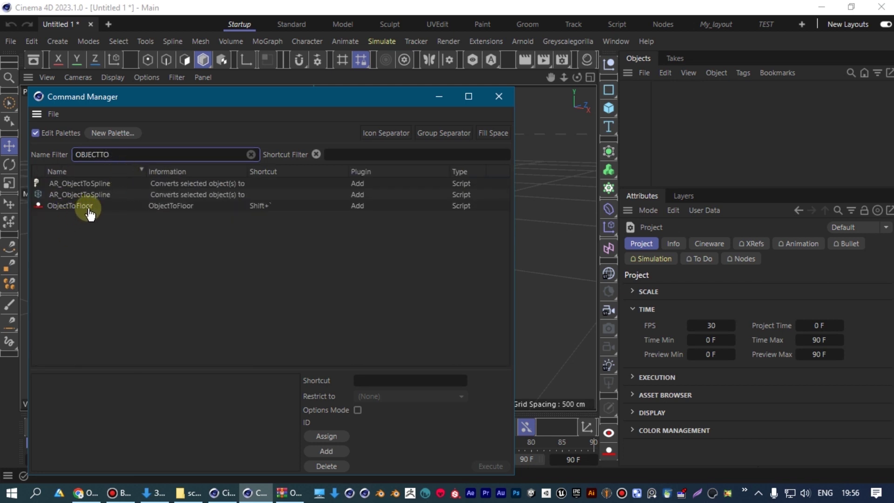
- Add the ObjectToFloor command icon to the left palette and close the Command Manager
click(88, 208)
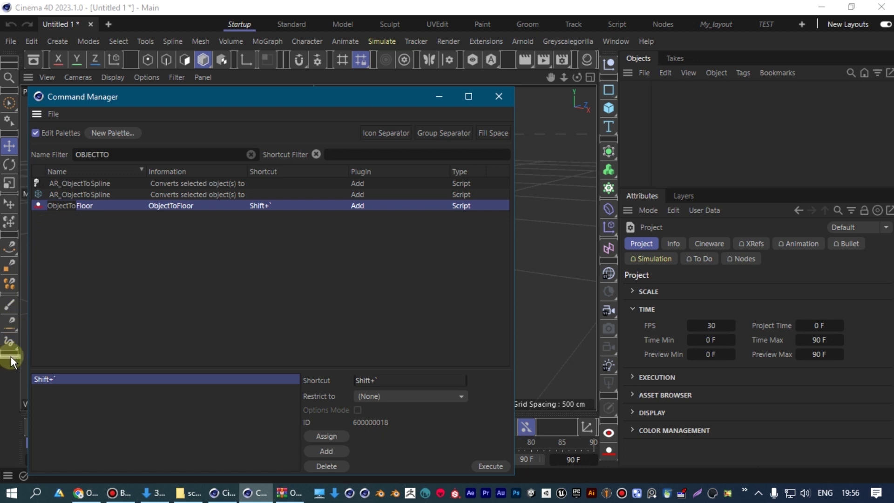
drag(11, 361, 11, 374)
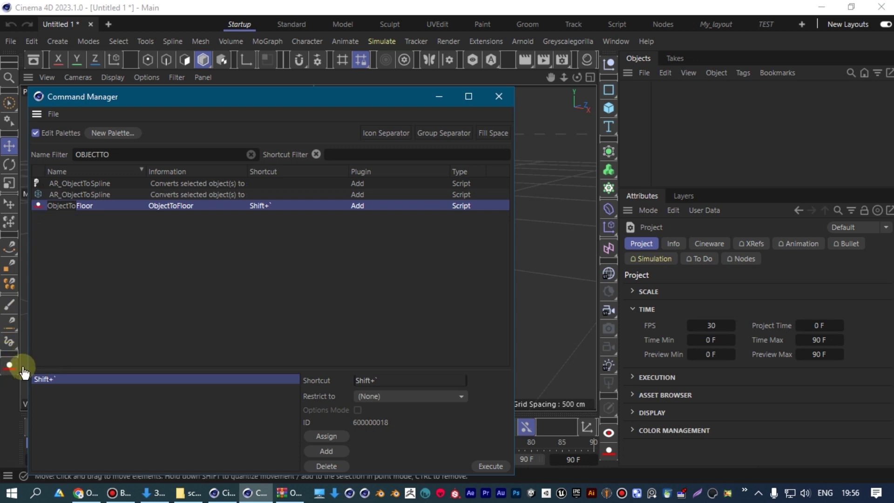
click(499, 97)
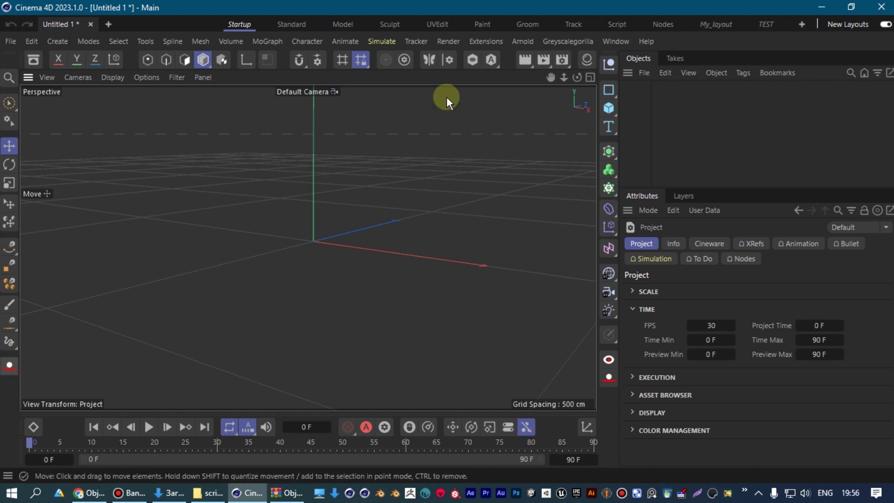
click(613, 42)
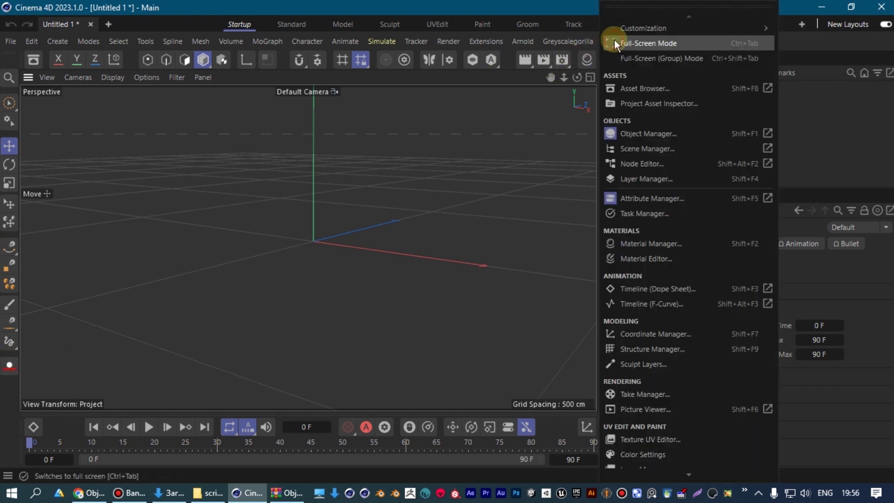
mouse_move(642, 28)
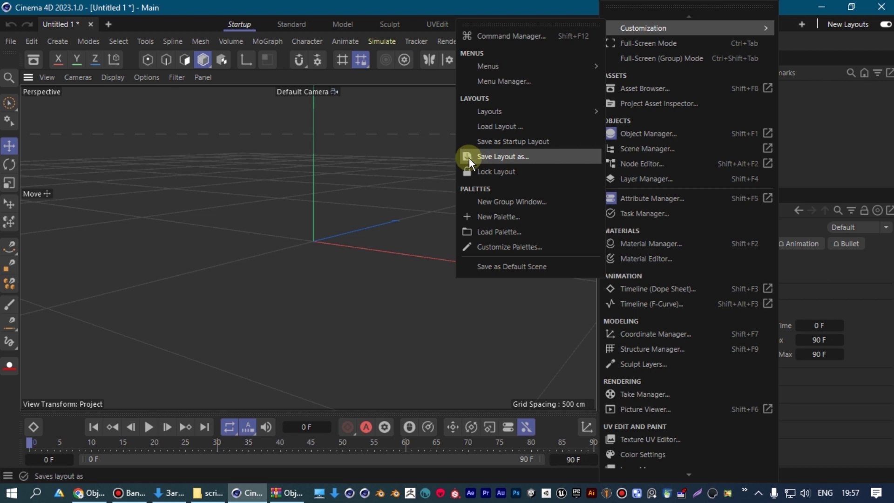
- Save the interface layout as template.l4d in the library/layout folder
click(499, 156)
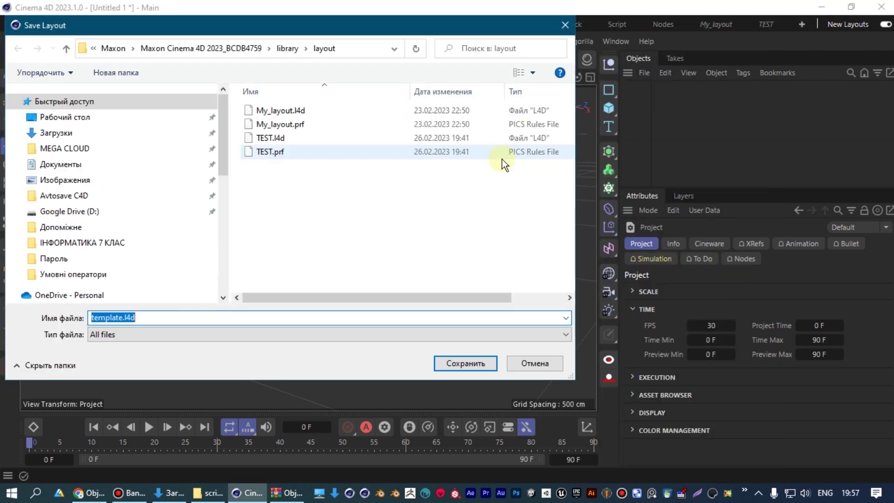
click(120, 318)
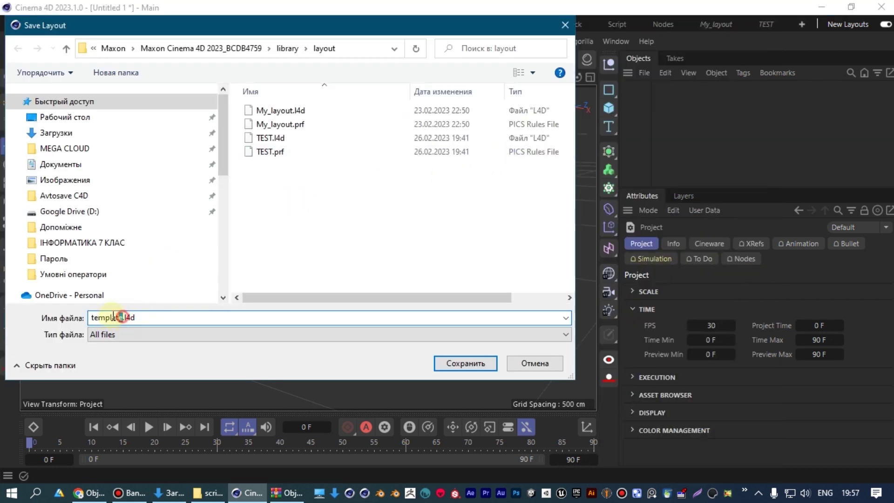
mouse_move(270, 137)
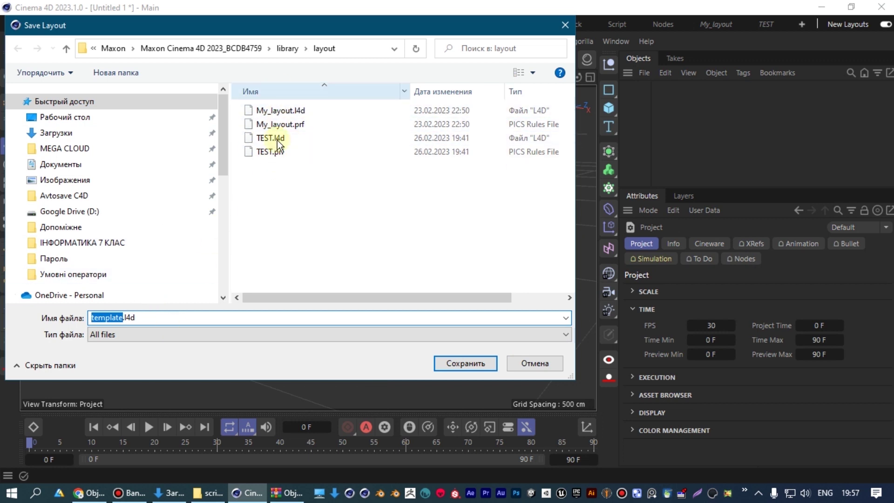
click(529, 365)
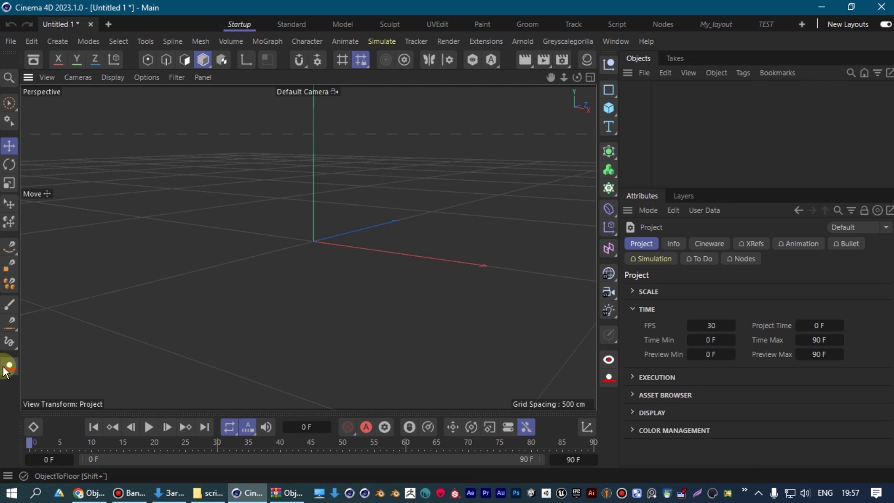
- Add a cube, lift it, and drop it to the floor with the ObjectToFloor palette icon
click(609, 108)
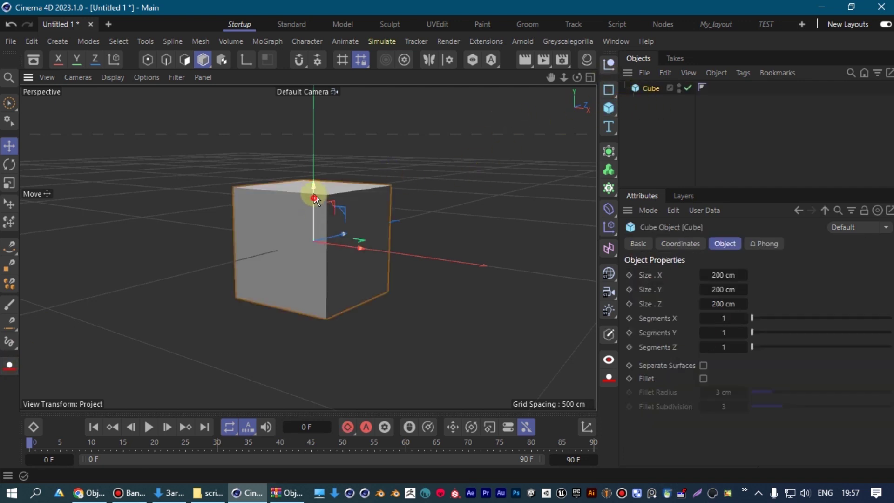
drag(315, 199, 314, 81)
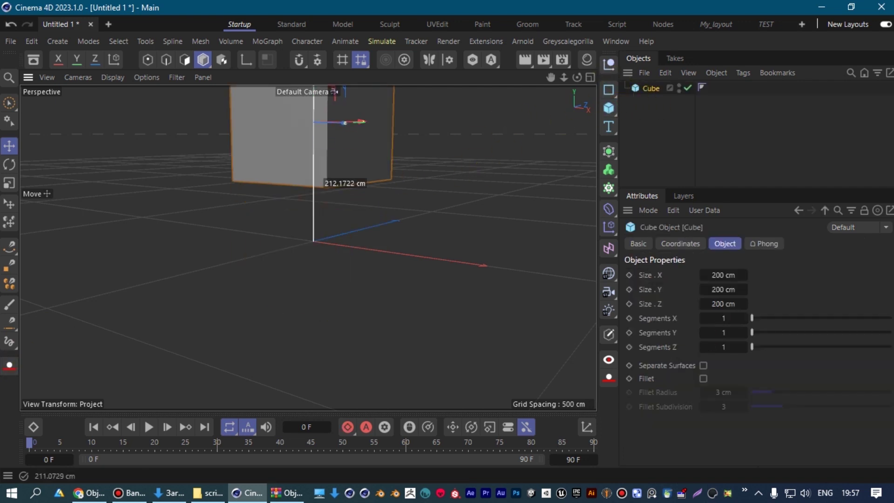
click(9, 368)
- Orbit around the cube, then raise it about 77 cm above the floor
mouse_move(270, 250)
alt+mouse_down()
mouse_move(401, 234)
mouse_move(385, 225)
mouse_move(152, 228)
alt+mouse_up()
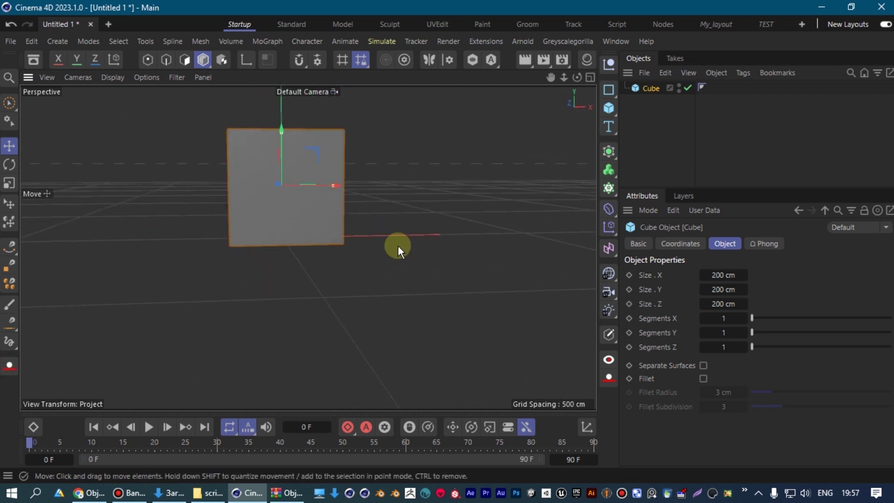
alt+drag(412, 196, 259, 281)
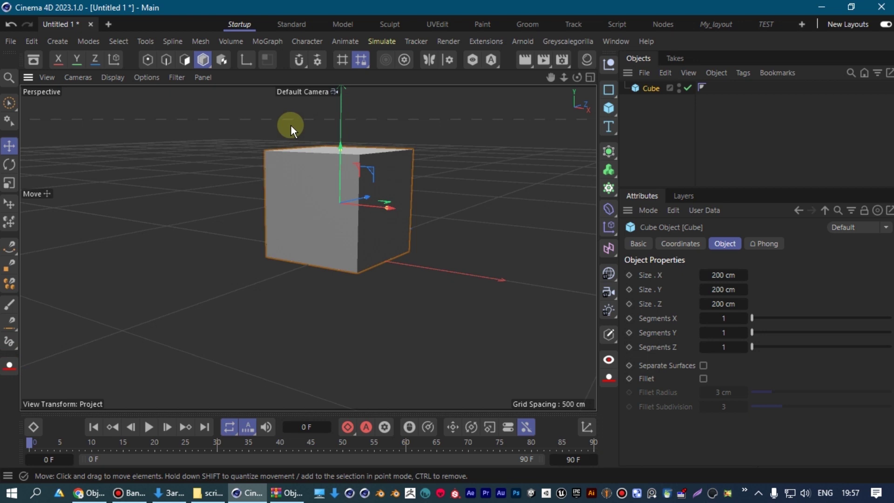
mouse_move(341, 154)
mouse_down()
mouse_move(338, 117)
mouse_move(346, 177)
mouse_up()
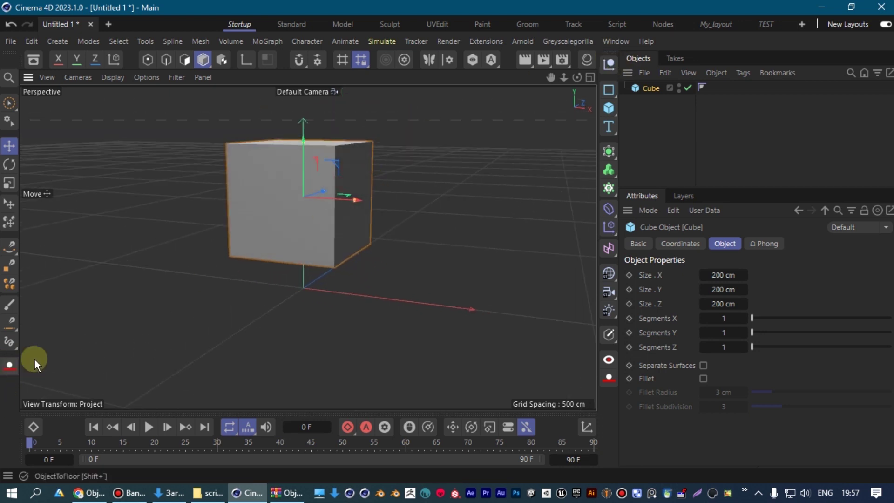
click(612, 58)
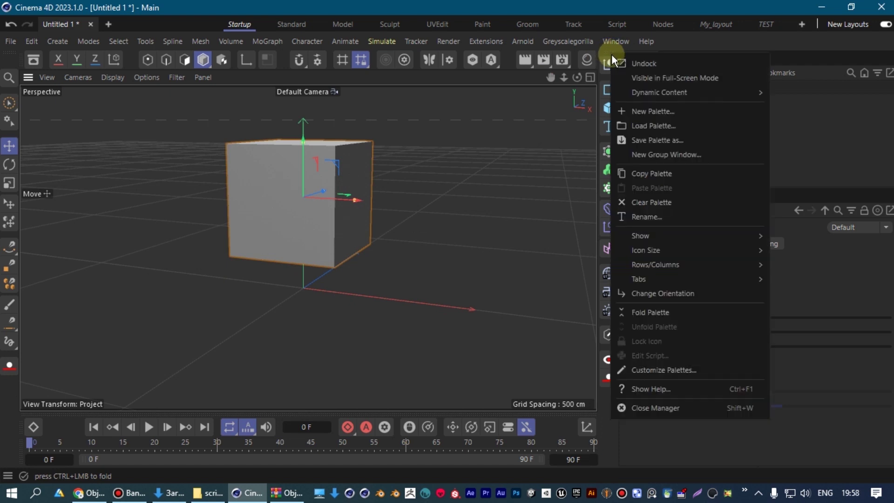
- Open the Command Manager and filter its command list for 'OBJECT'
click(648, 371)
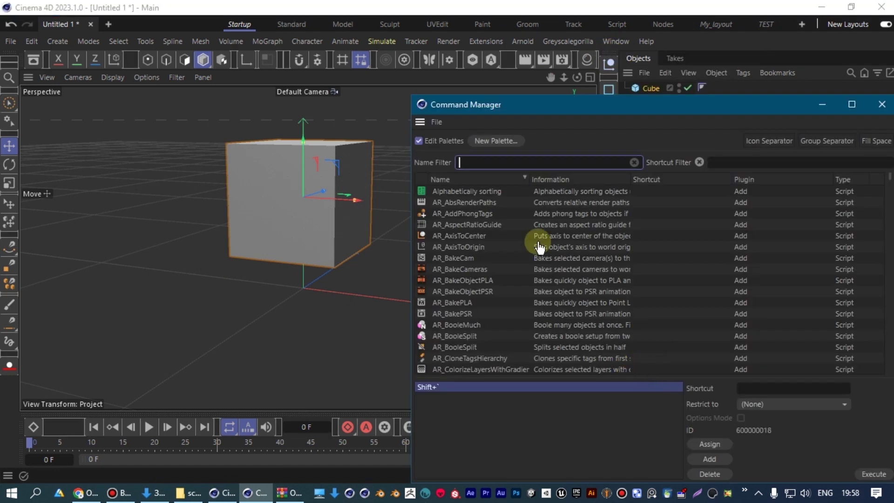
text(c)
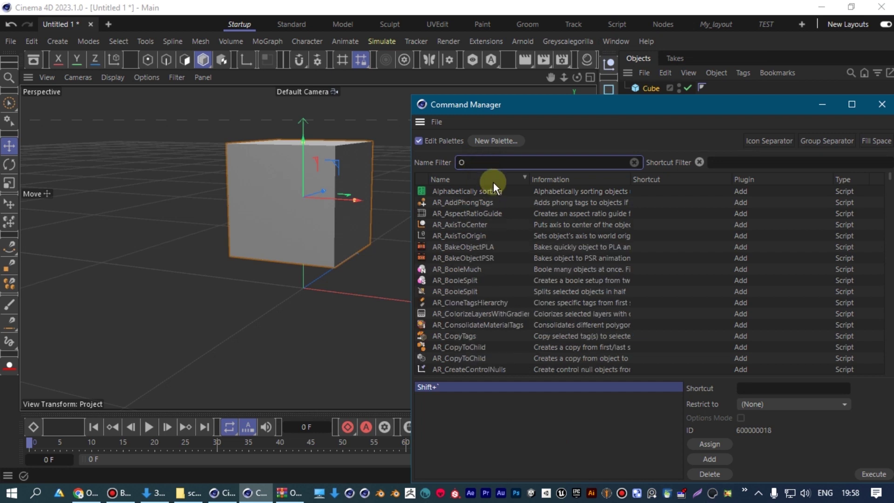
text(BJECT)
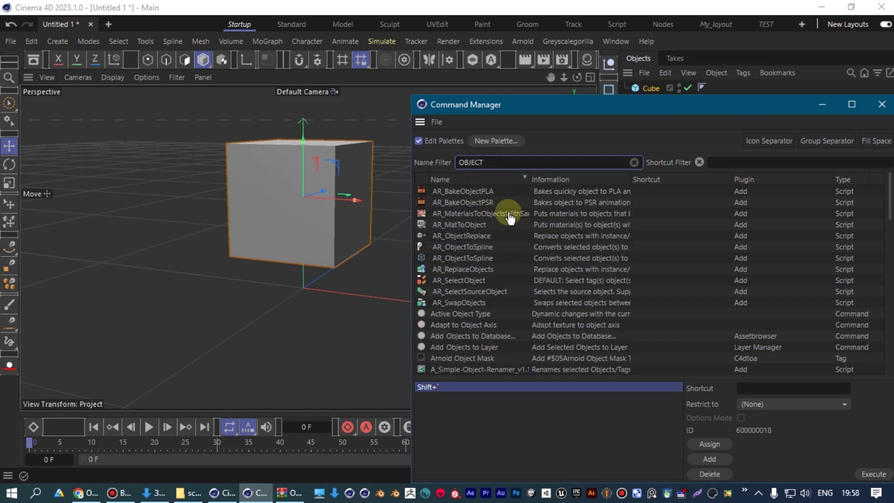
scroll(499, 270, down, 5)
scroll(499, 270, down, 6)
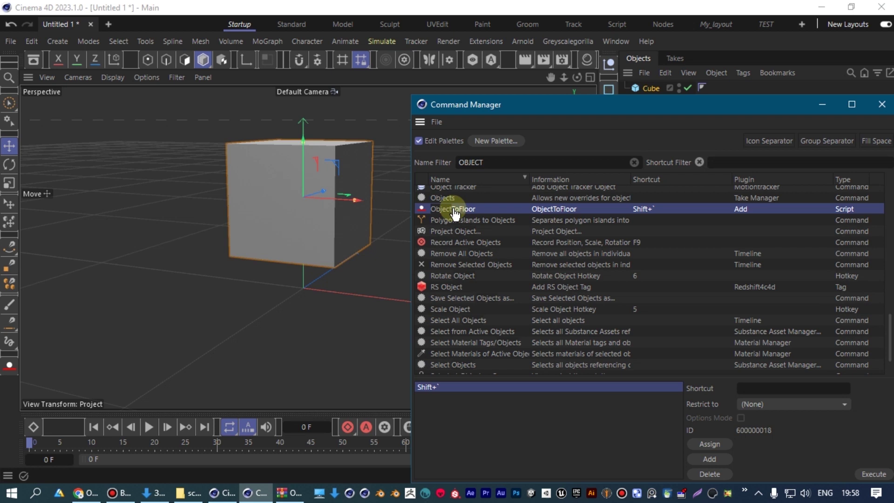
- Check ObjectToFloor's Shortcut field, close the Command Manager, and lift the cube again
drag(620, 107, 390, 87)
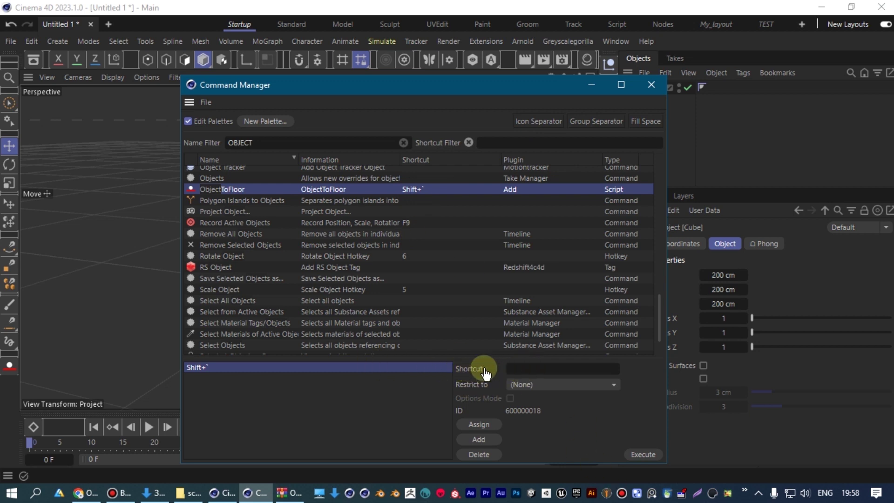
click(527, 371)
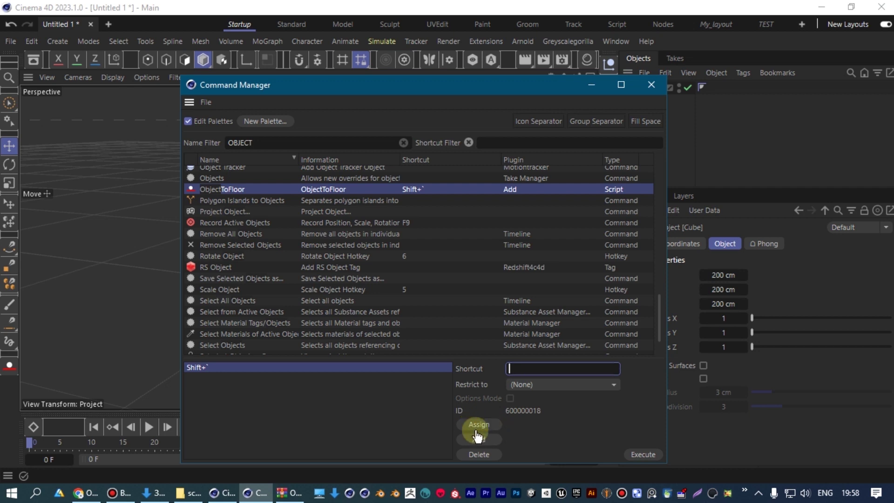
click(651, 84)
mouse_move(303, 169)
mouse_down()
mouse_move(375, 146)
mouse_move(427, 262)
mouse_move(451, 254)
mouse_up()
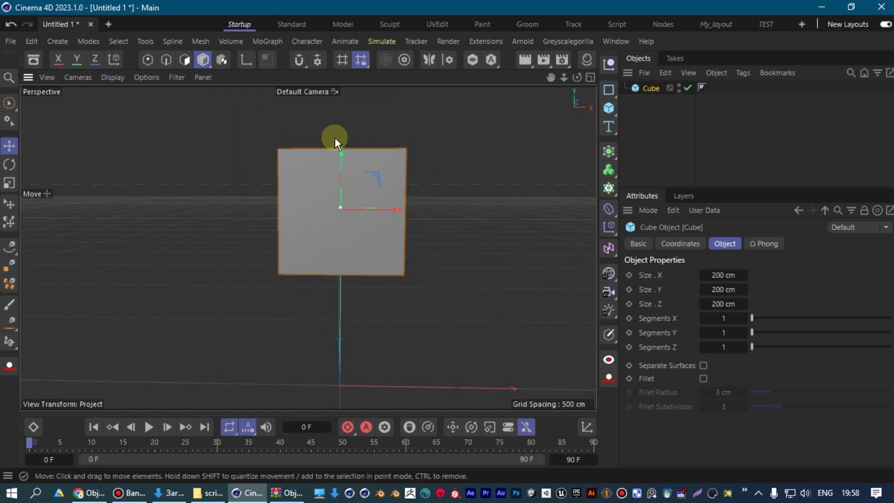
- Drop the cube back onto the floor and orbit to view it from several angles
alt+drag(415, 219, 492, 220)
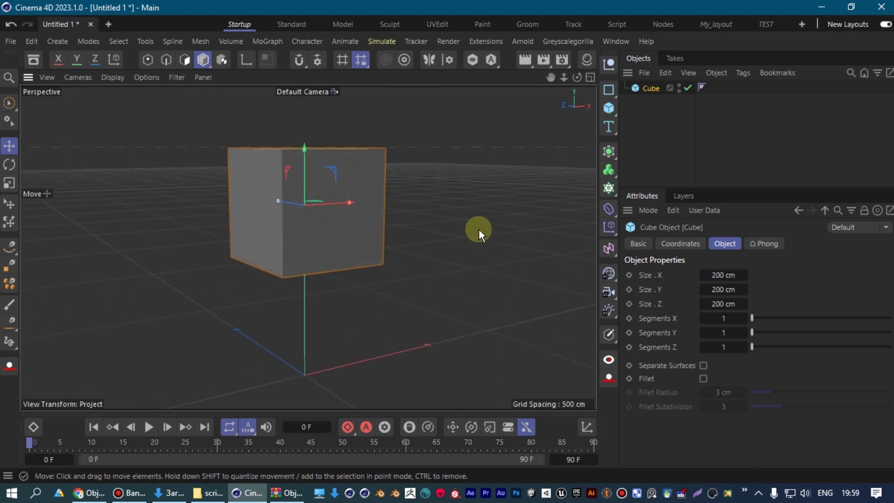
key(ctrl+z)
mouse_move(401, 267)
alt+mouse_down()
mouse_move(421, 229)
mouse_move(356, 241)
mouse_move(409, 174)
mouse_move(278, 200)
mouse_move(172, 204)
mouse_move(239, 157)
mouse_move(345, 228)
alt+mouse_up()
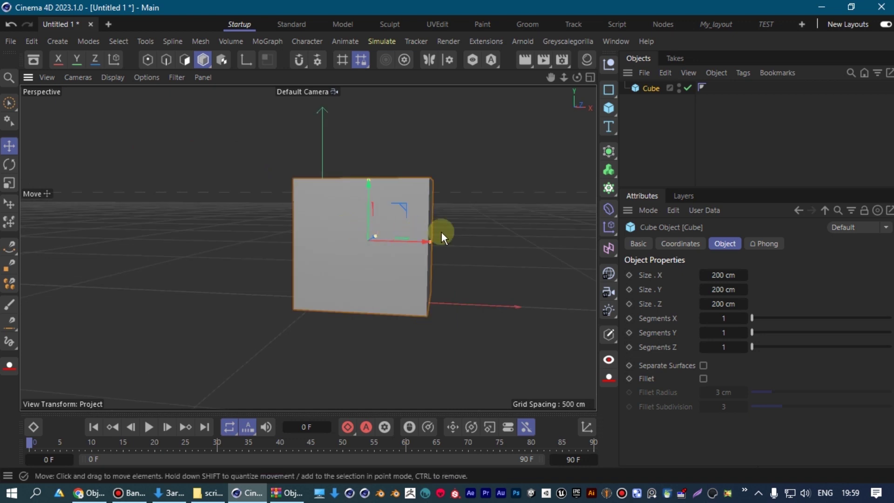
mouse_move(399, 198)
alt+mouse_down()
mouse_move(465, 183)
mouse_move(454, 179)
alt+mouse_up()
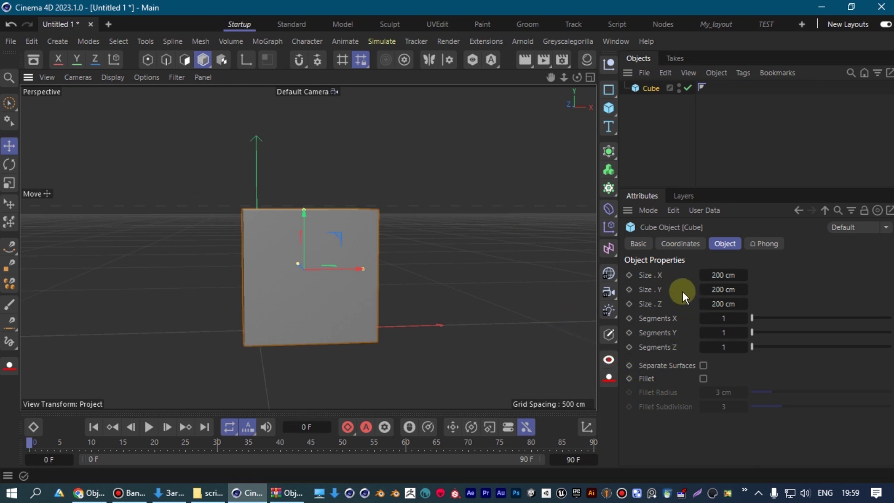
- Turn on Safe Frames in the perspective viewport's settings
click(608, 357)
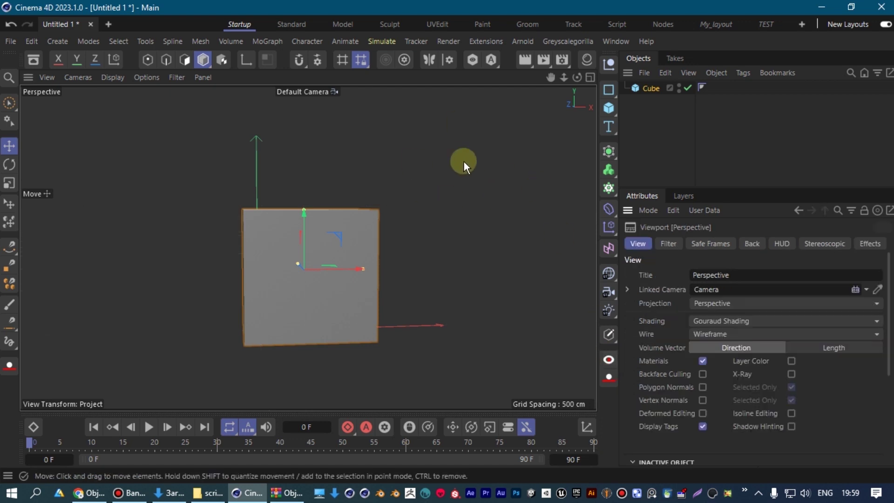
click(714, 246)
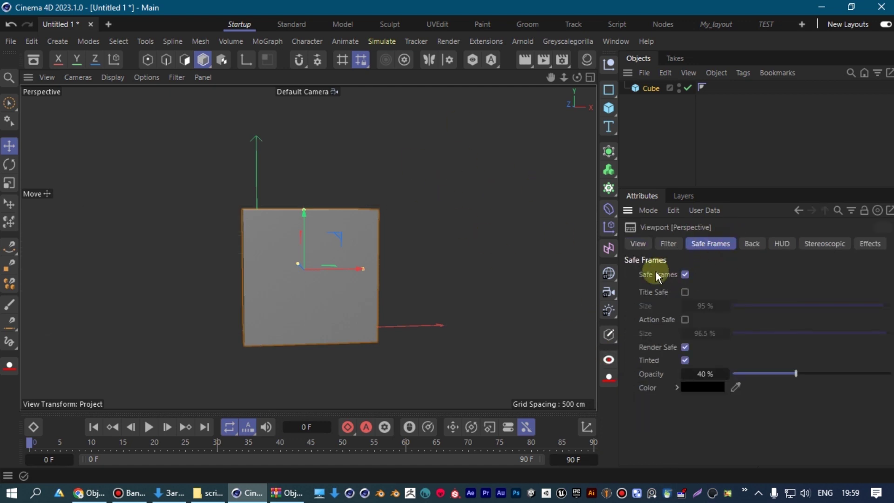
click(684, 275)
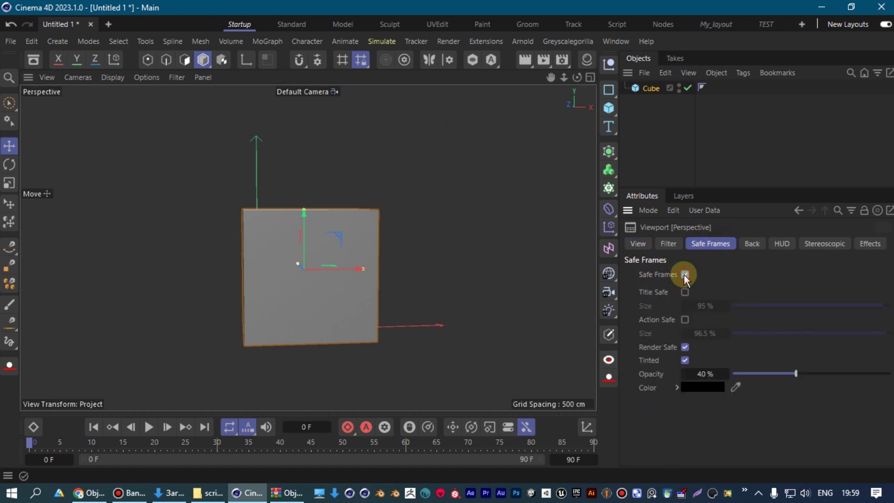
- Lift the cube about 112 cm and slide it about 106 cm along X
mouse_move(353, 272)
alt+mouse_down()
mouse_move(412, 219)
mouse_move(356, 197)
mouse_move(438, 154)
mouse_move(393, 172)
mouse_move(353, 256)
mouse_move(400, 247)
alt+mouse_up()
drag(292, 240, 283, 161)
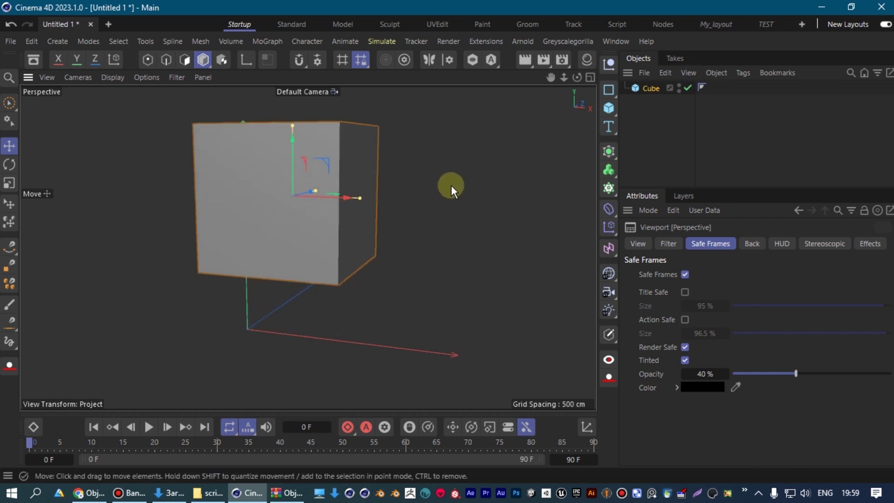
mouse_move(431, 176)
alt+mouse_down()
mouse_move(277, 202)
mouse_move(284, 189)
alt+mouse_up()
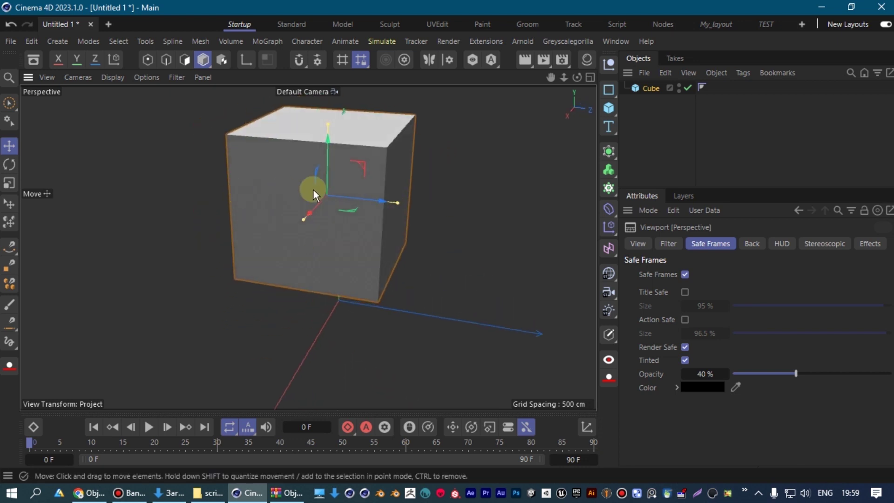
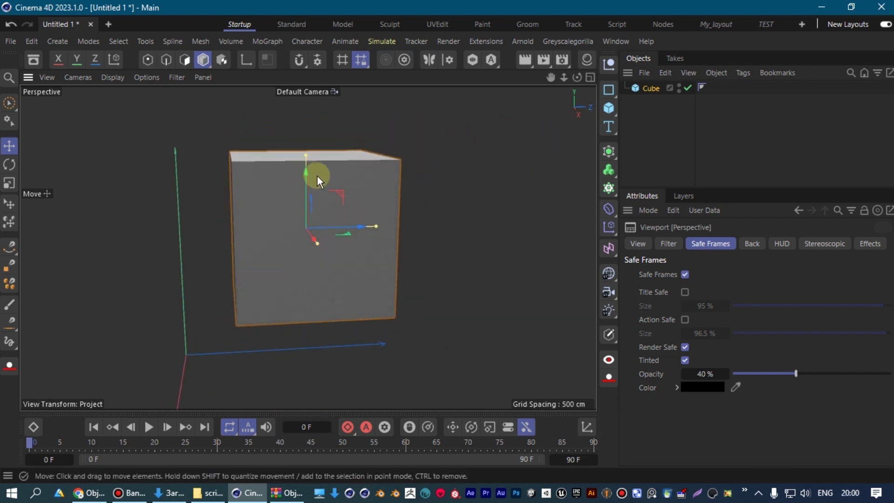
- Orbit and pan around the cube to see its top face, then return to a near-frontal view
mouse_move(322, 201)
alt+middle_down()
mouse_move(409, 222)
mouse_move(444, 188)
alt+middle_up()
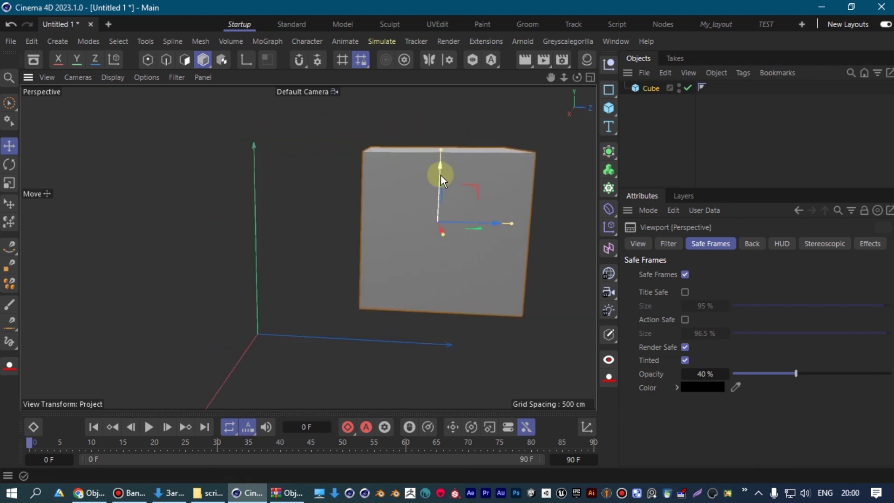
drag(441, 176, 447, 135)
alt+middle_drag(494, 136, 403, 195)
mouse_move(403, 194)
alt+mouse_down()
mouse_move(431, 181)
mouse_move(364, 201)
mouse_move(454, 189)
alt+mouse_up()
mouse_move(454, 190)
alt+middle_down()
mouse_move(310, 199)
mouse_move(330, 209)
alt+middle_up()
mouse_move(298, 277)
alt+mouse_down()
mouse_move(325, 253)
mouse_move(469, 214)
mouse_move(460, 154)
mouse_move(452, 164)
alt+mouse_up()
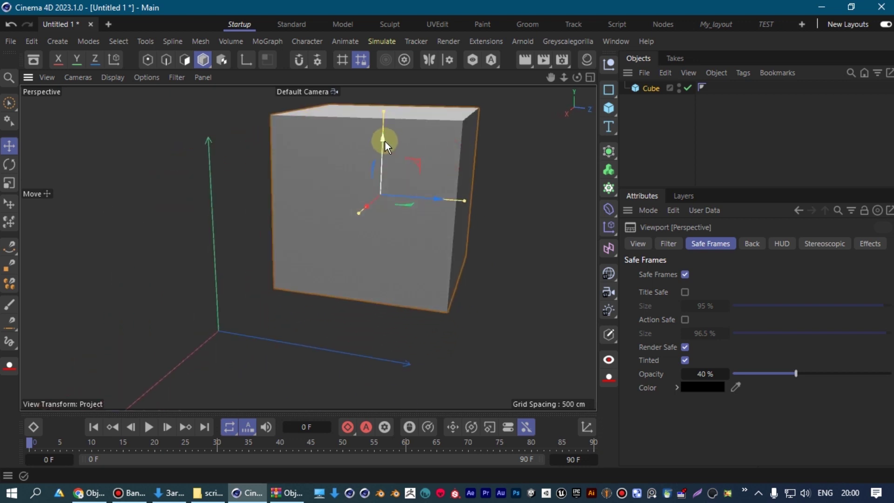
- Pan left and orbit to view the cube's front face from another angle
drag(382, 137, 385, 154)
alt+middle_drag(447, 170, 350, 196)
mouse_move(351, 196)
alt+mouse_down()
mouse_move(378, 199)
mouse_move(315, 185)
mouse_move(350, 201)
mouse_move(457, 185)
alt+mouse_up()
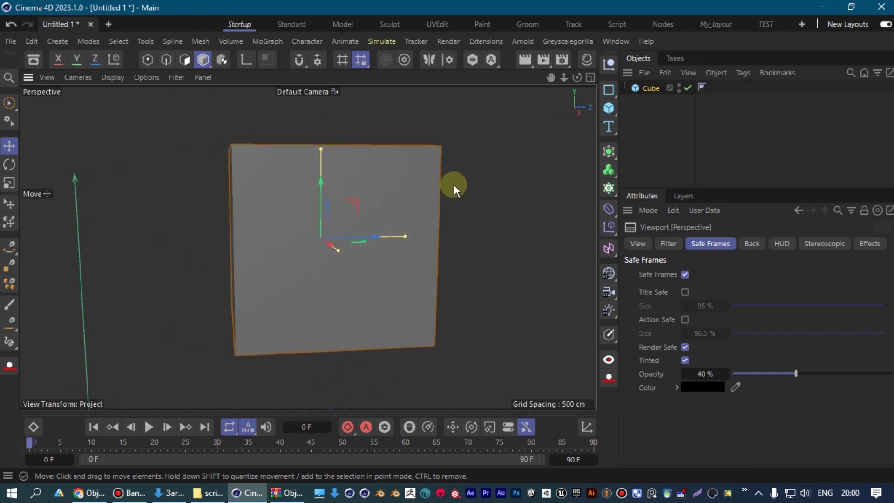